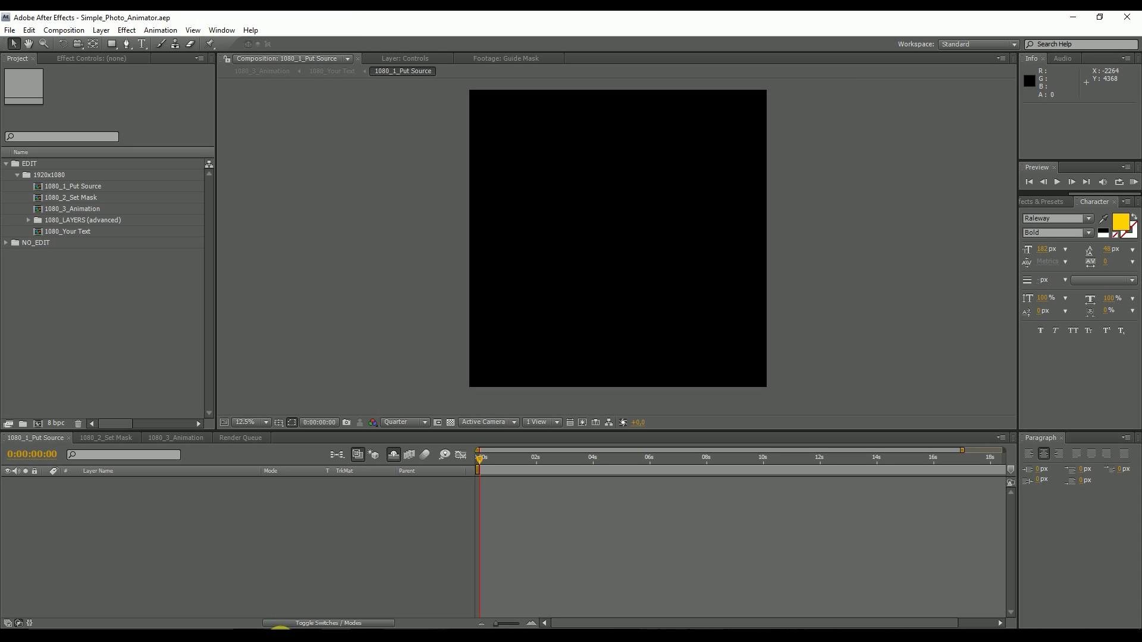
Step: Import landscape.jpg (5184x3456) from the Pictures folder into the Project panel
left_click(280, 629)
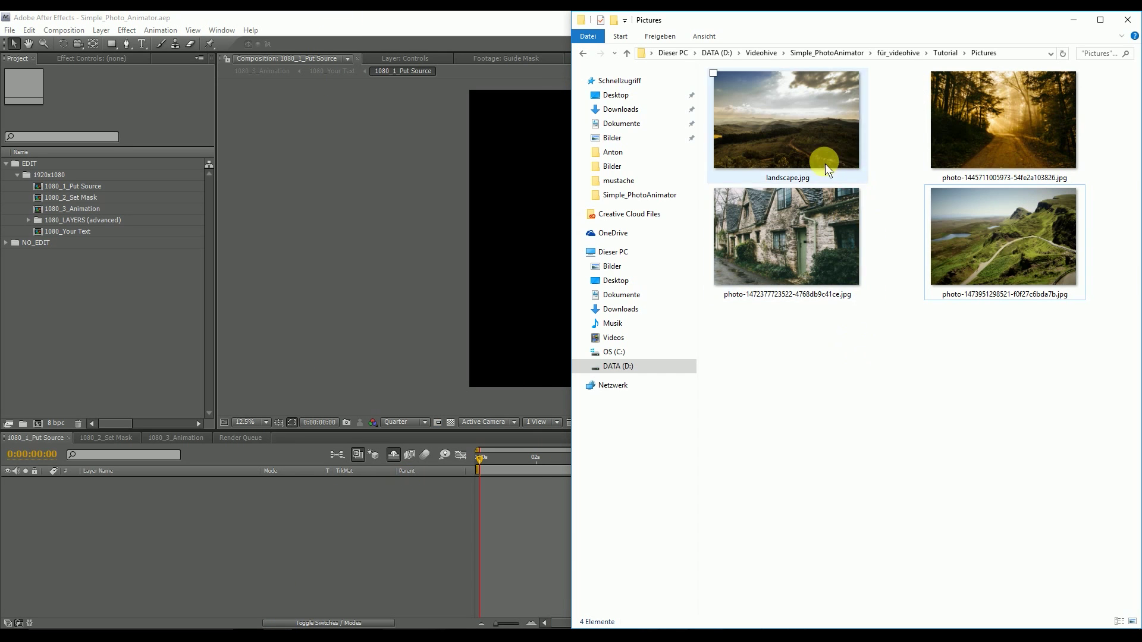
left_click_drag(809, 130, 412, 263)
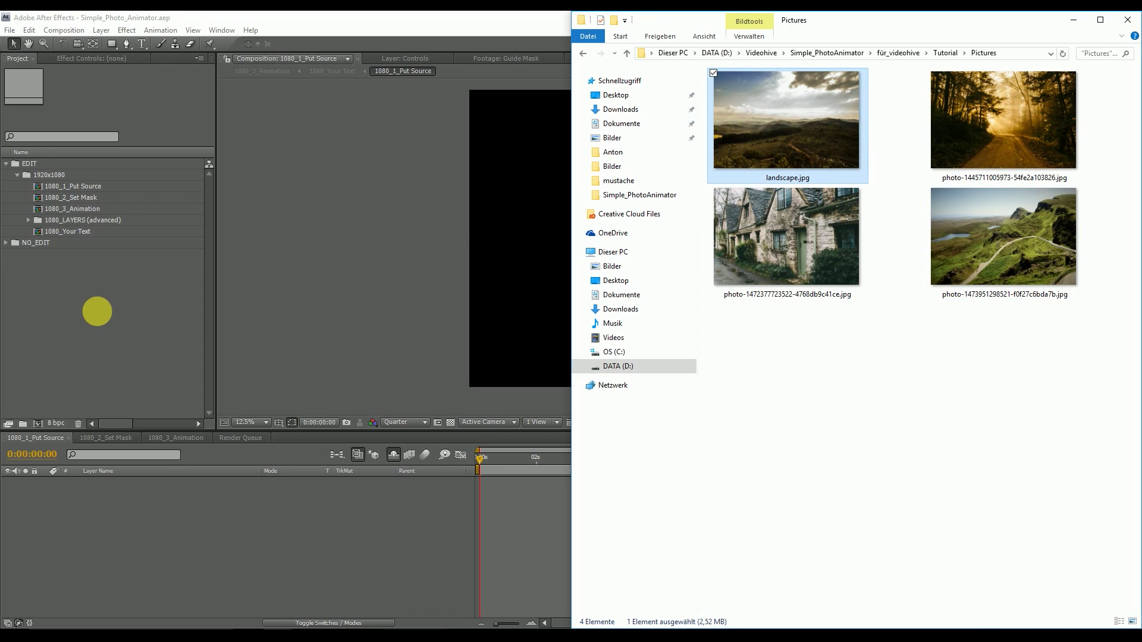
left_click_drag(98, 312, 97, 311)
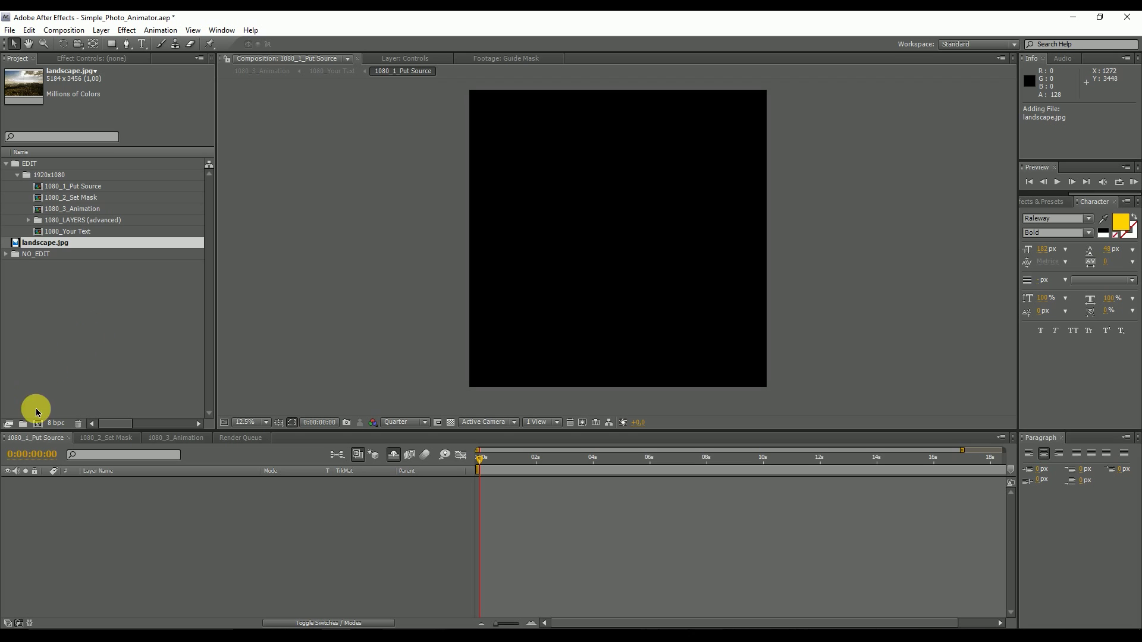
Step: Add landscape.jpg as a layer in 1080_1_Put Source and scale it to 78% to span the width
double_click(76, 186)
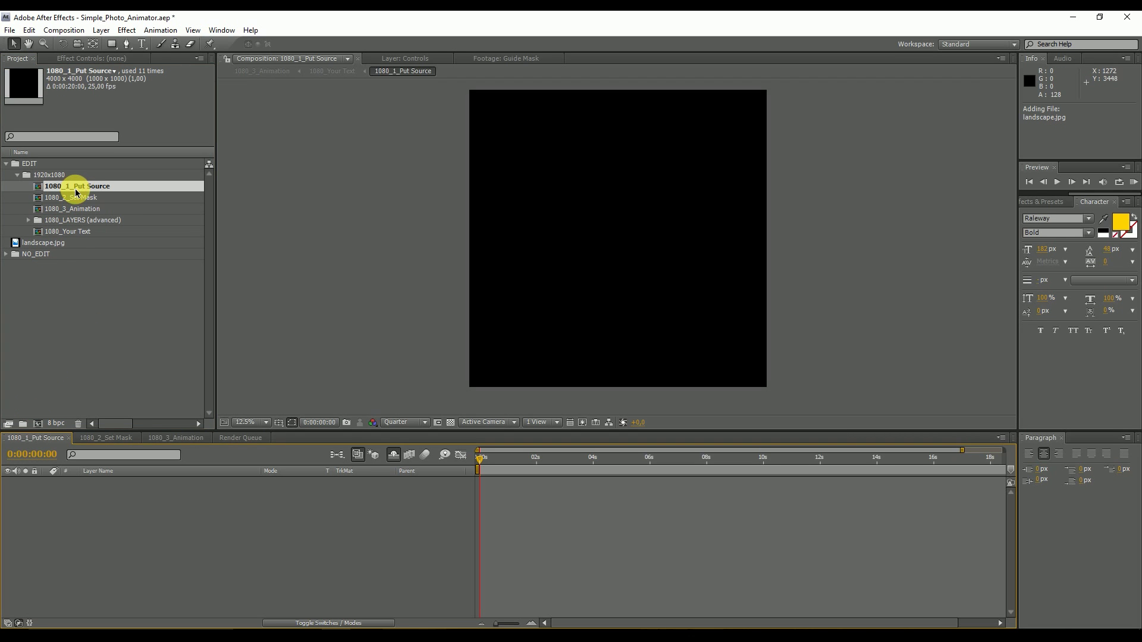
left_click_drag(44, 242, 117, 512)
left_click_drag(811, 110, 780, 138)
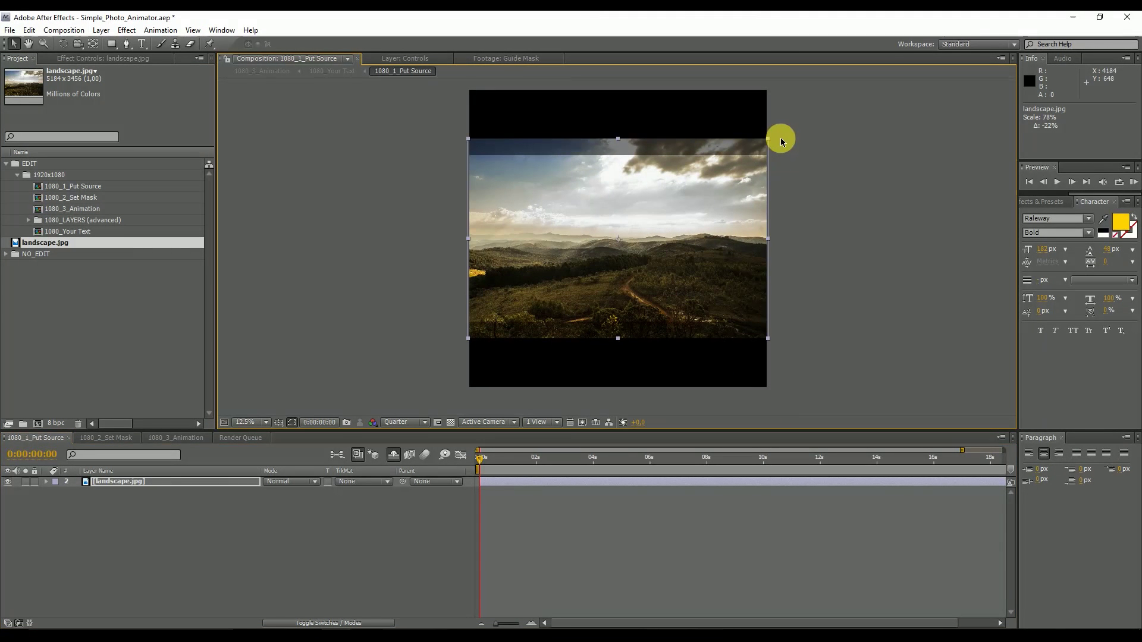
Step: Open 1080_2_Set Mask with the Pen Tool active and the MASK layer selected
double_click(79, 198)
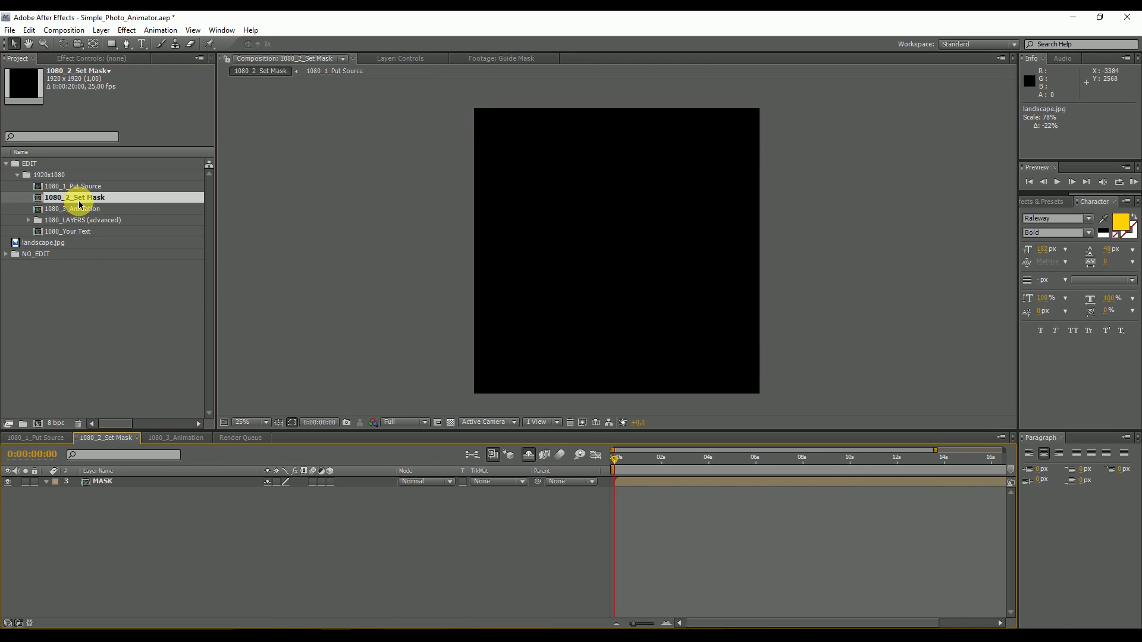
left_click(126, 44)
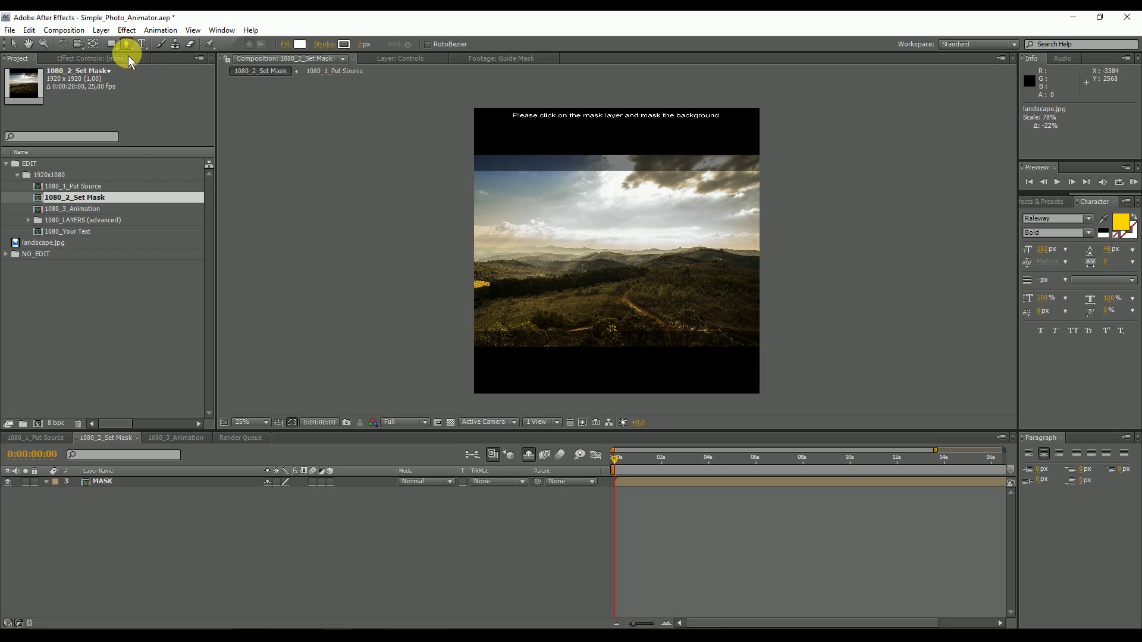
left_click(102, 483)
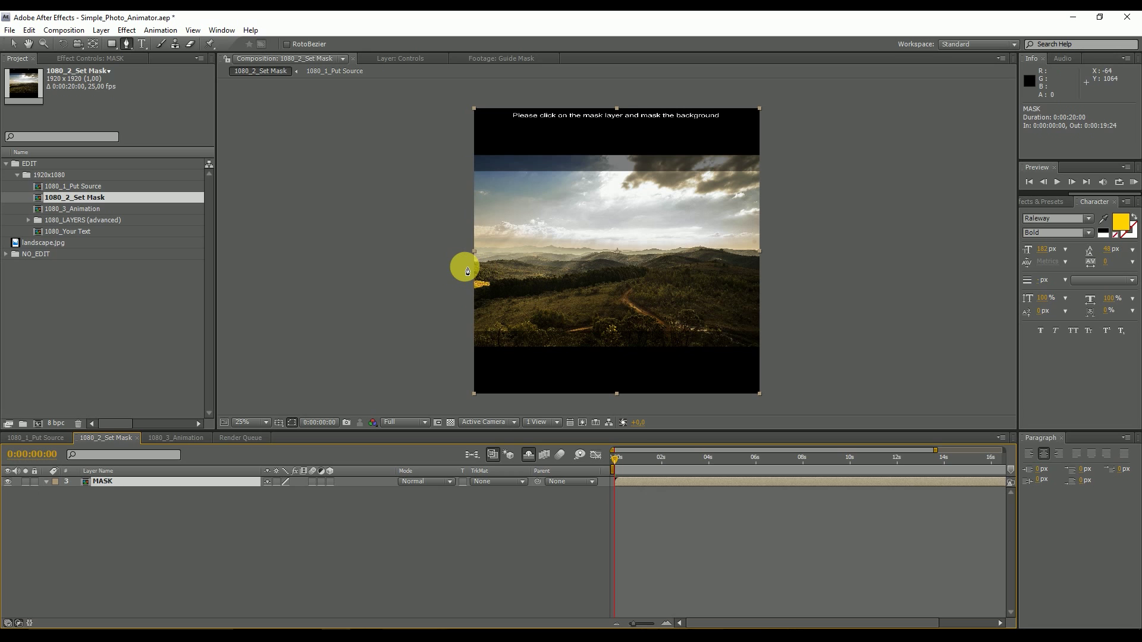
Step: Draw a closed 8-point Mask 1 around the band of distant hills, then open 1080_3_Animation
left_click(464, 266)
left_click(566, 270)
left_click(685, 272)
left_click(803, 275)
left_click(796, 242)
left_click(619, 236)
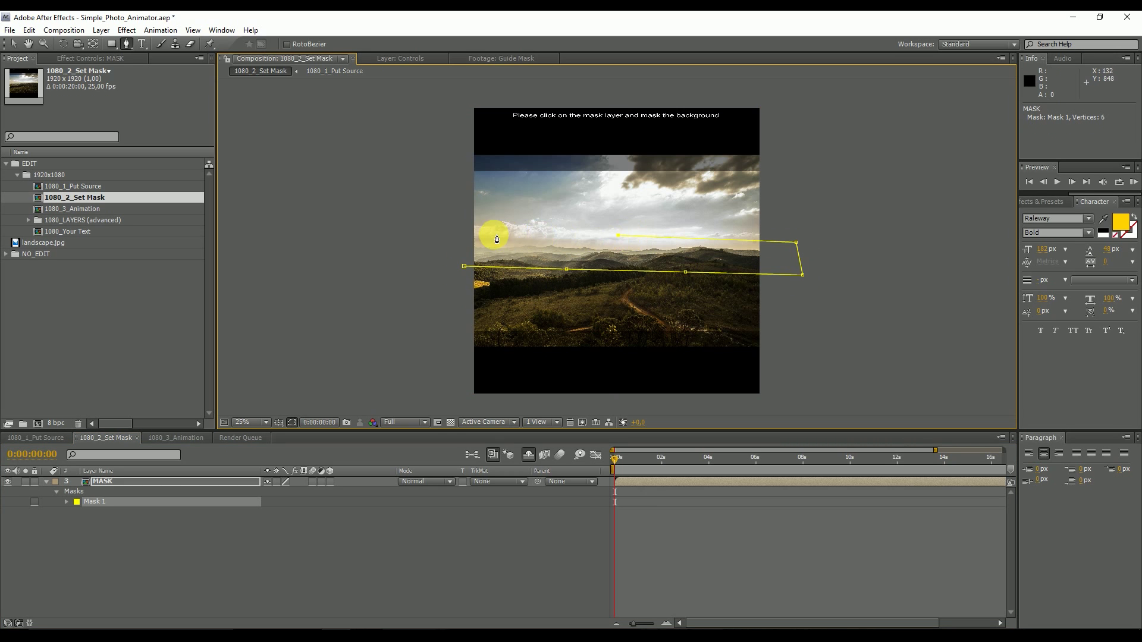
left_click(494, 235)
left_click(455, 235)
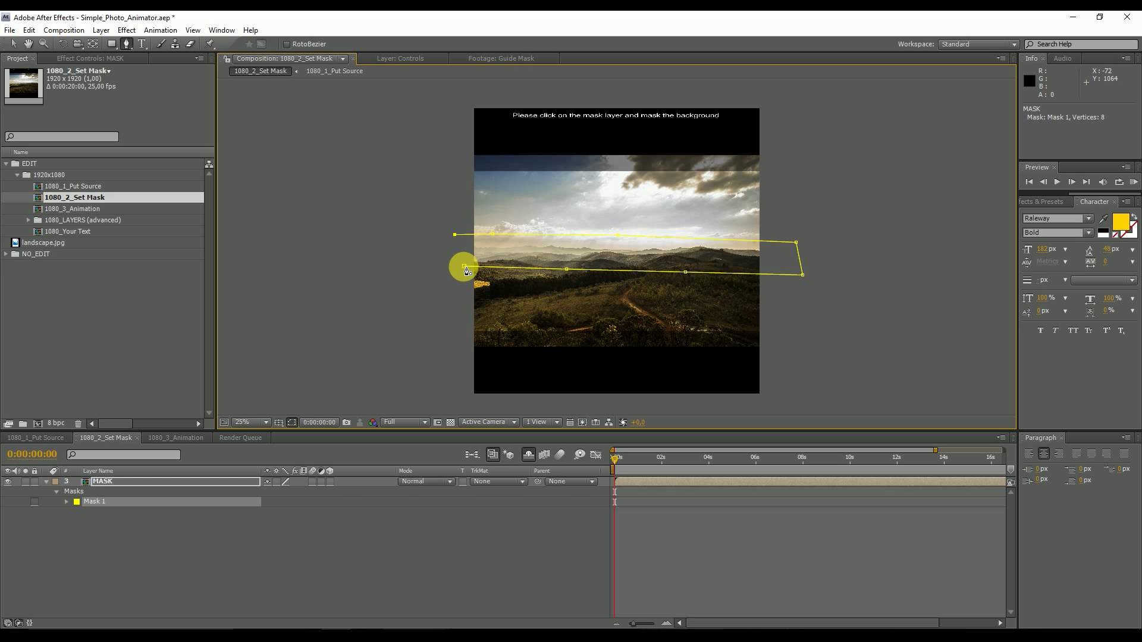
left_click(465, 267)
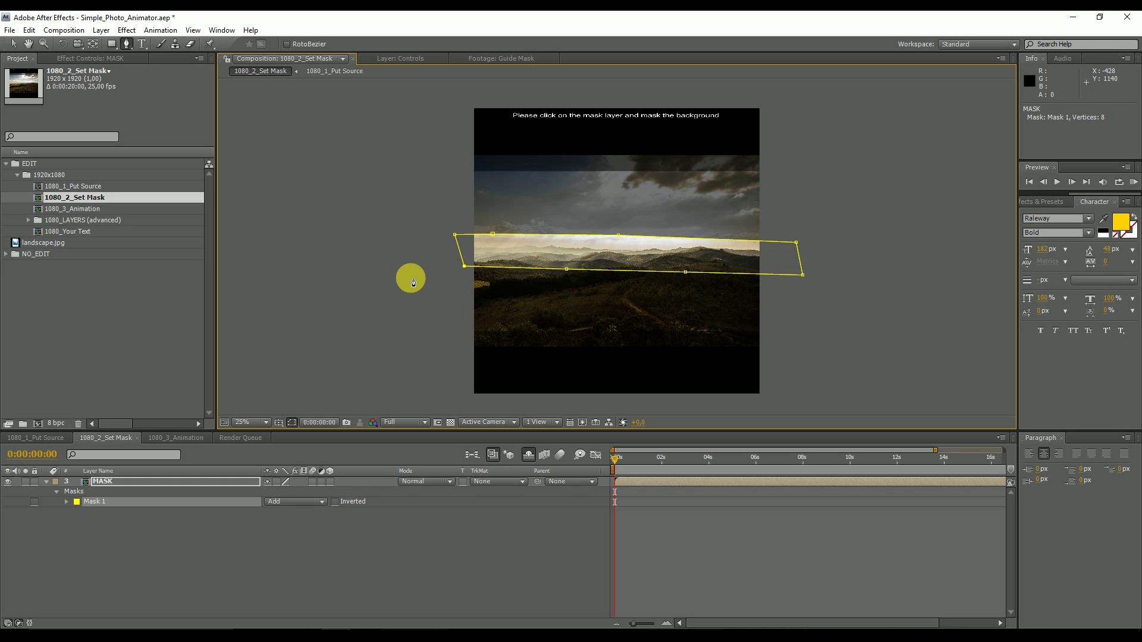
double_click(84, 209)
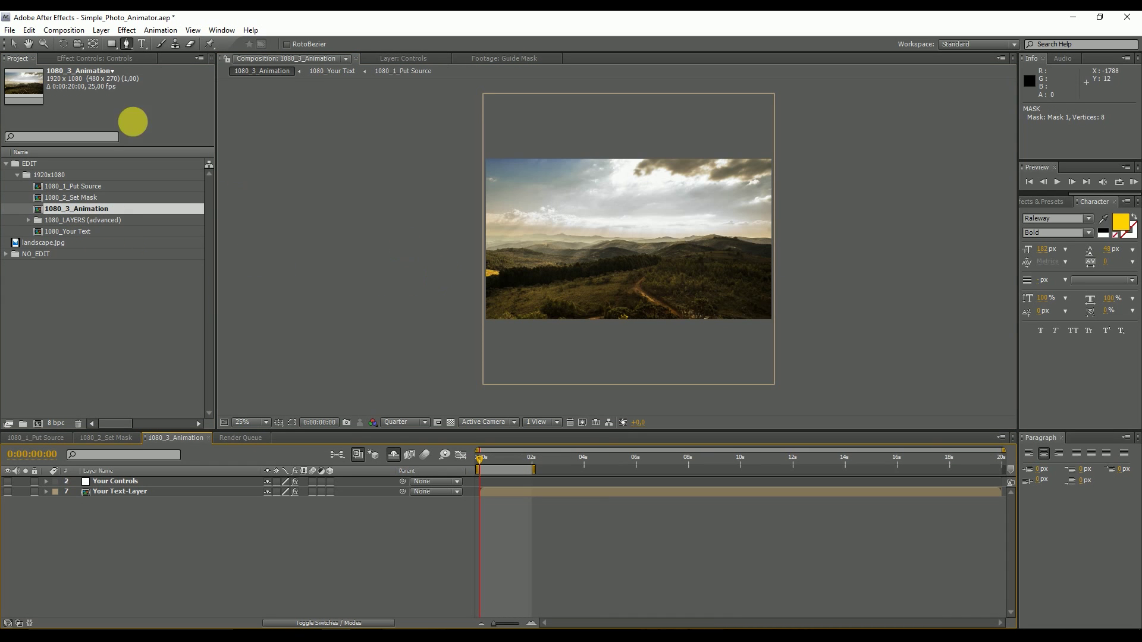
Step: Run the Simple_Photo_Animator_Script.jsxbin script and move its panel off the photo
left_click(9, 31)
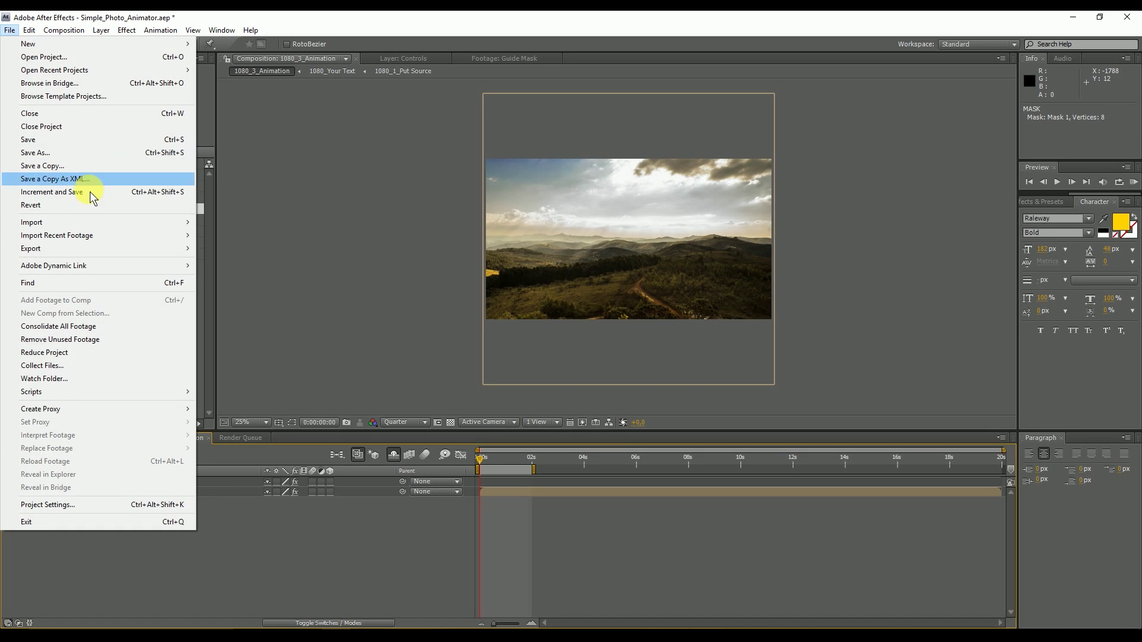
mouse_move(119, 399)
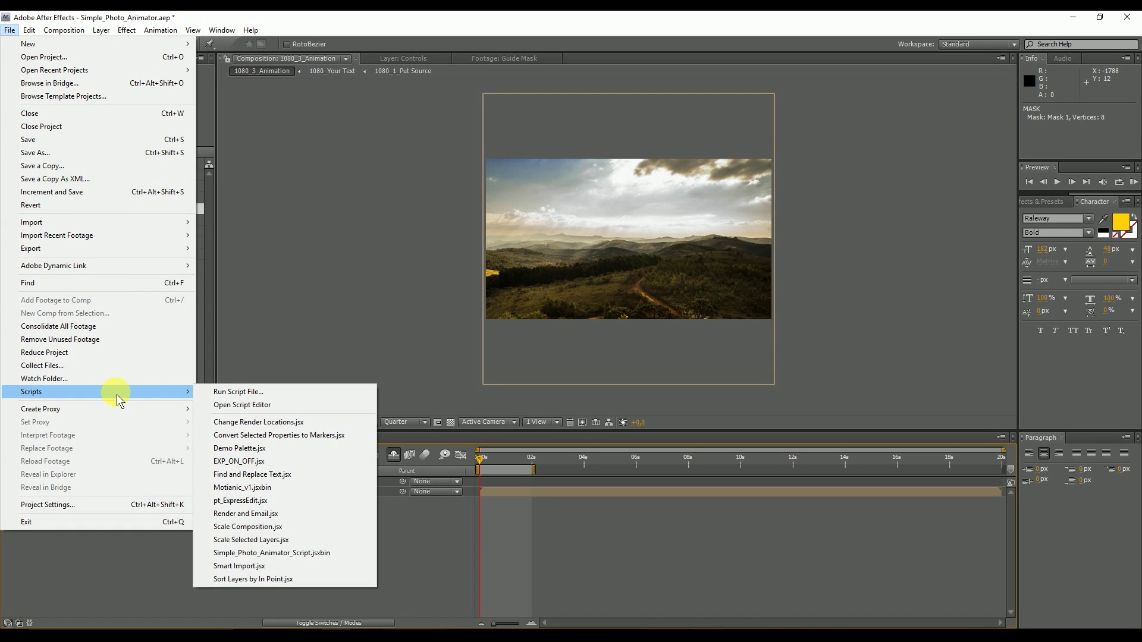
left_click(292, 558)
left_click_drag(594, 256, 827, 236)
left_click_drag(952, 241, 949, 189)
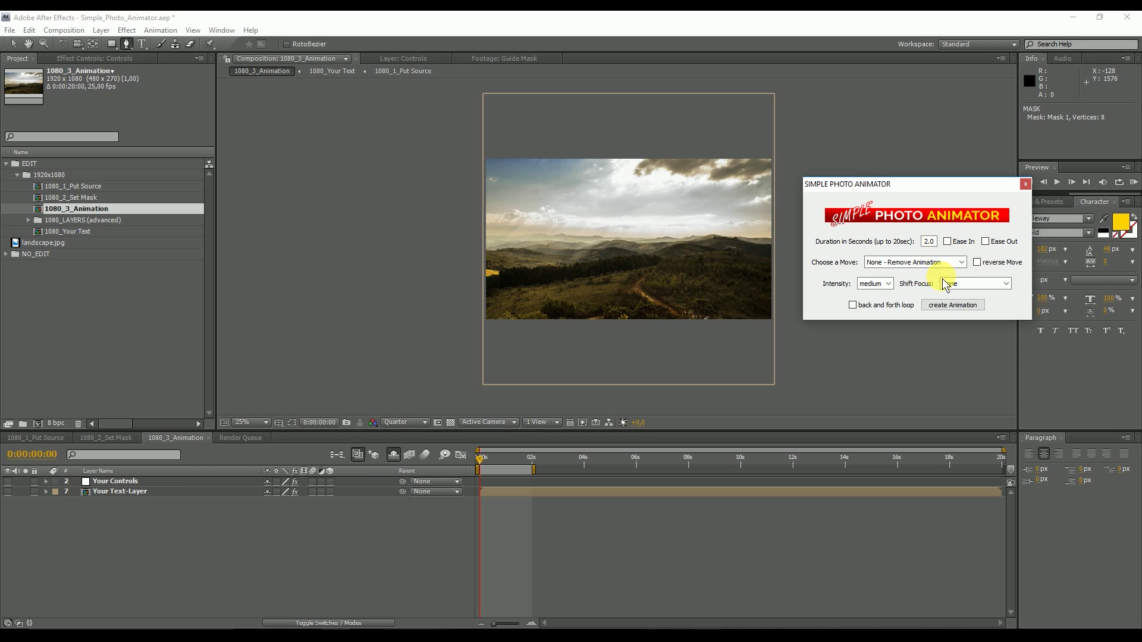
Step: Create a 2-second Simple Push In animation at medium intensity
left_click(905, 263)
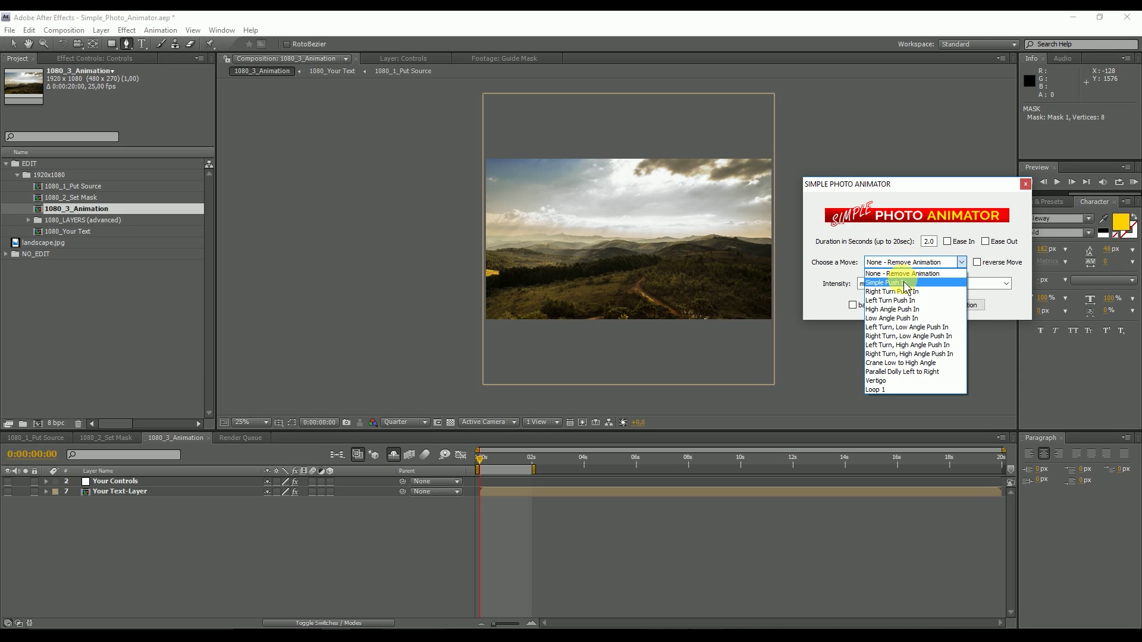
left_click(905, 283)
left_click(936, 307)
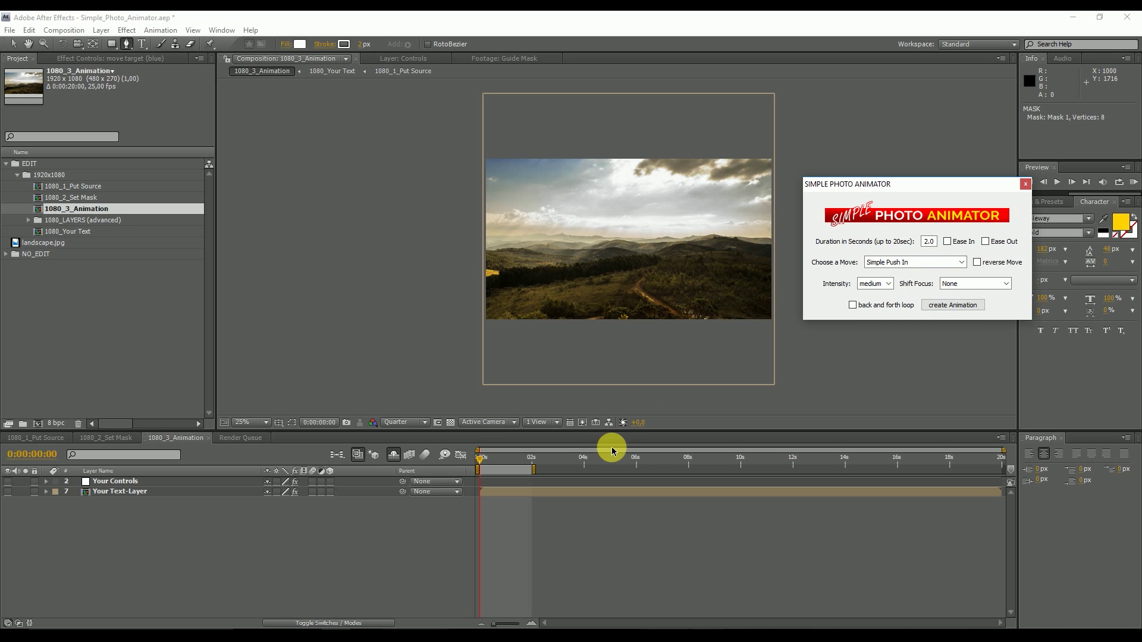
Step: Scrub the opening frames and RAM-preview the 50-frame push-in animation
mouse_move(479, 458)
left_mouse_down()
mouse_move(514, 463)
mouse_move(469, 462)
left_mouse_up()
key("KP_0")
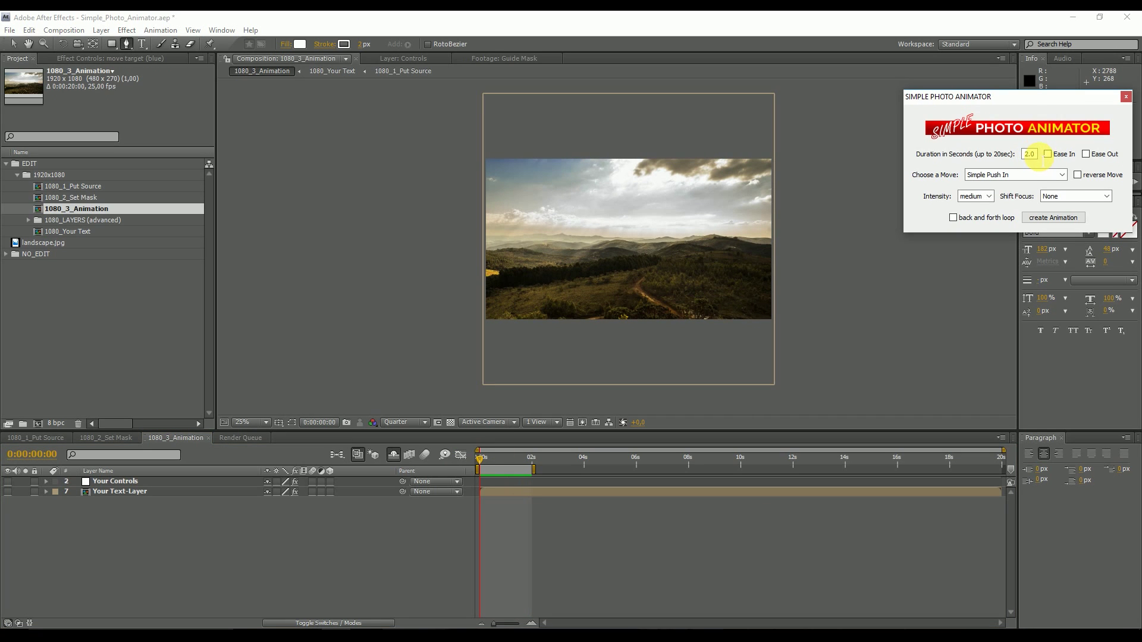
Step: Change the animator duration to 1.5 seconds, leaving Ease In and Ease Out unchecked
double_click(1032, 157)
type("1.5")
left_click(1047, 154)
left_click(1087, 154)
left_click(1087, 155)
left_click(1047, 154)
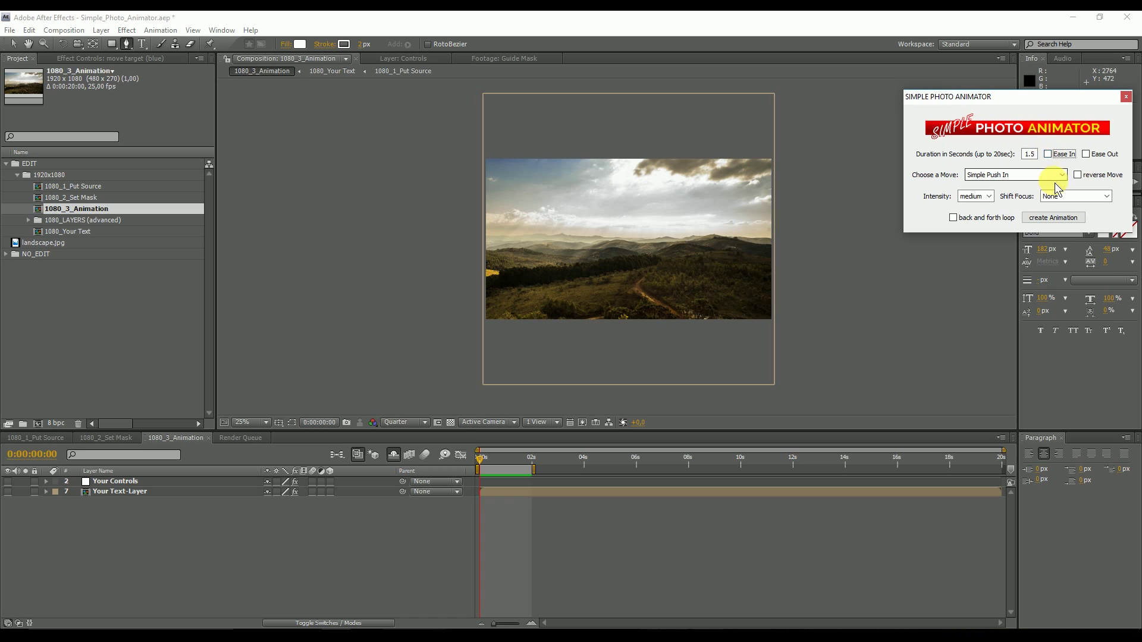
Step: Browse the camera move list without changing the selected move
left_click(1062, 175)
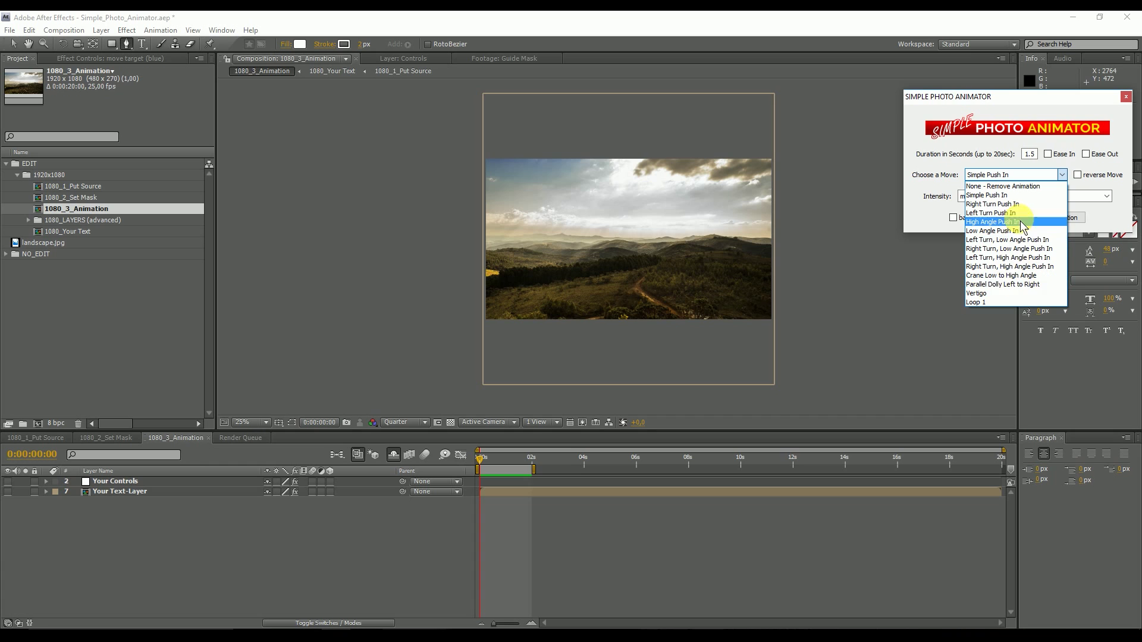
left_click(1051, 178)
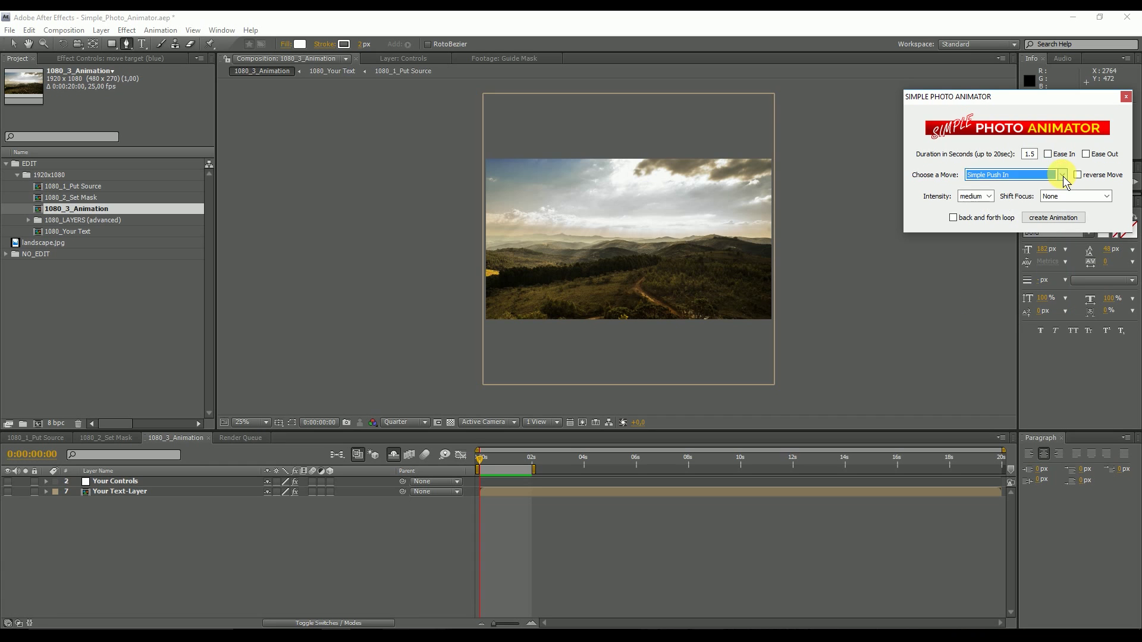
left_click(1052, 178)
left_click(1052, 178)
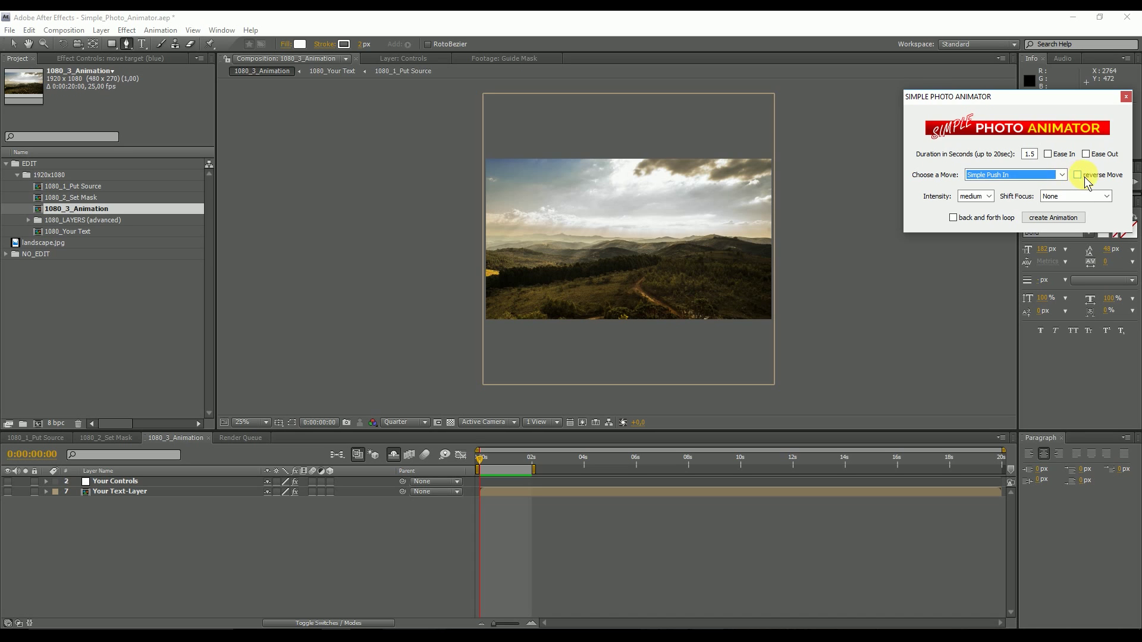
Step: Choose Parallel Dolly Left to Right with reverse Move on, showing the intensity choices
left_click(1062, 177)
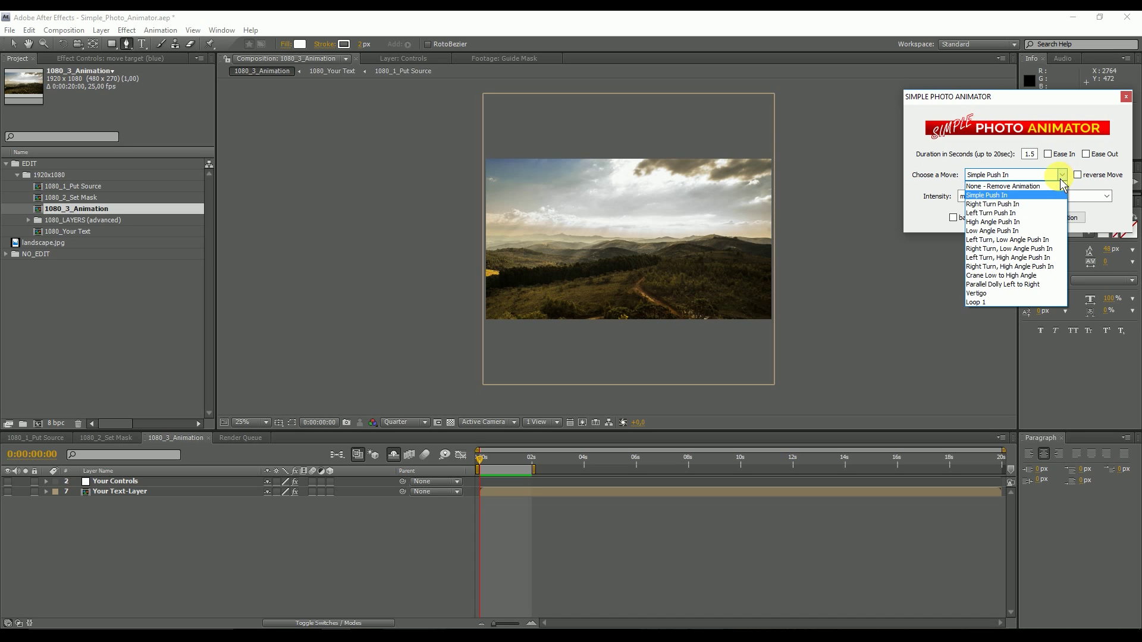
left_click(999, 285)
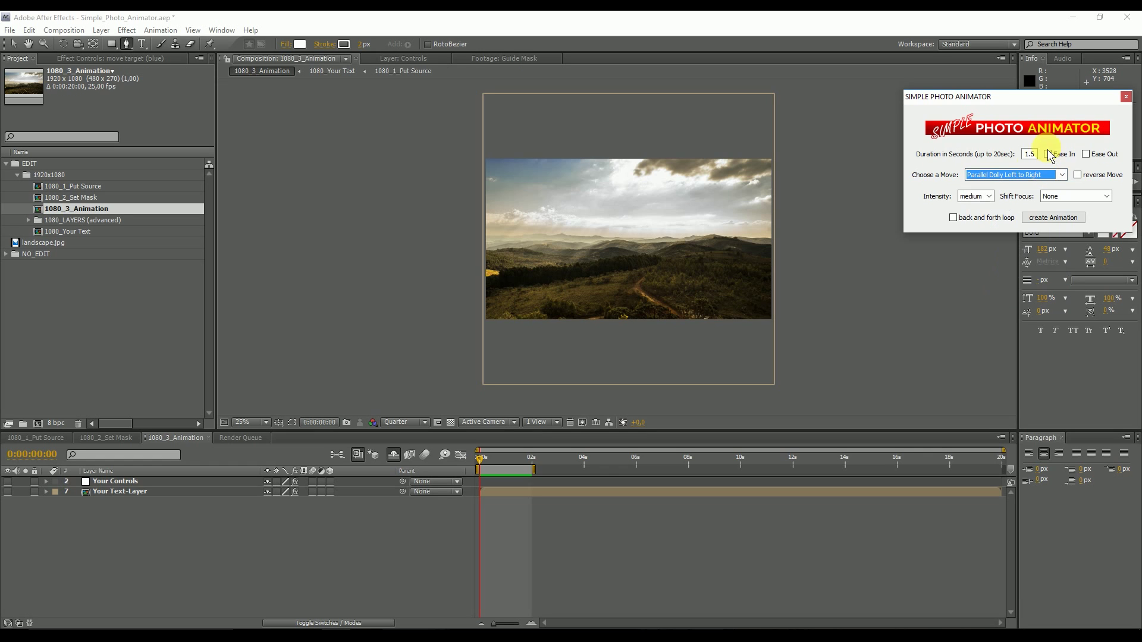
left_click(1079, 177)
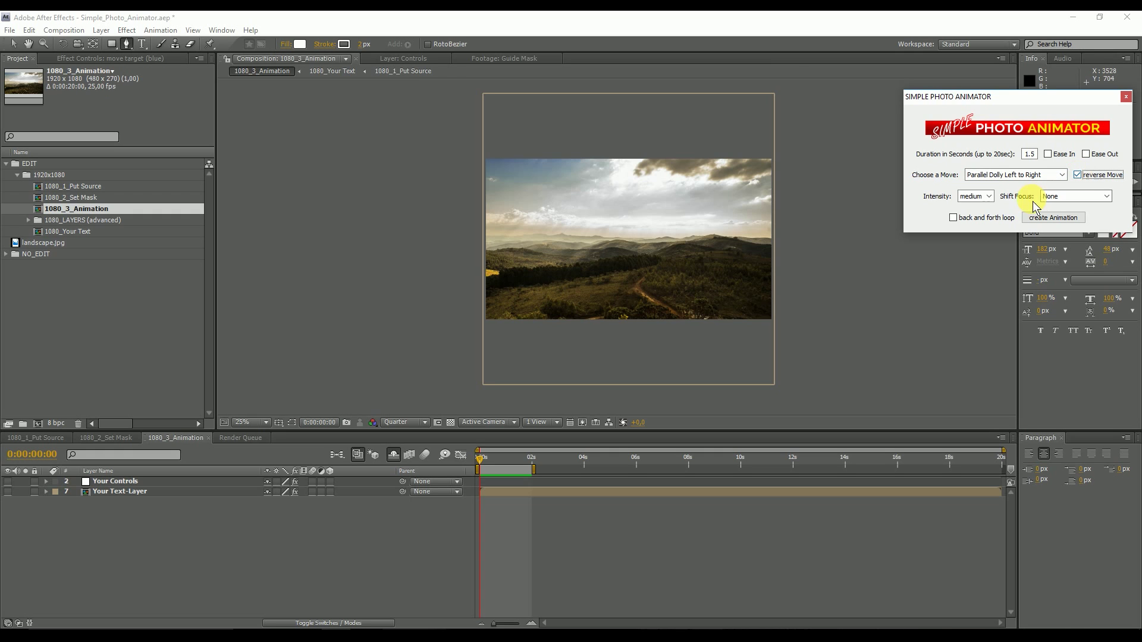
left_click(991, 198)
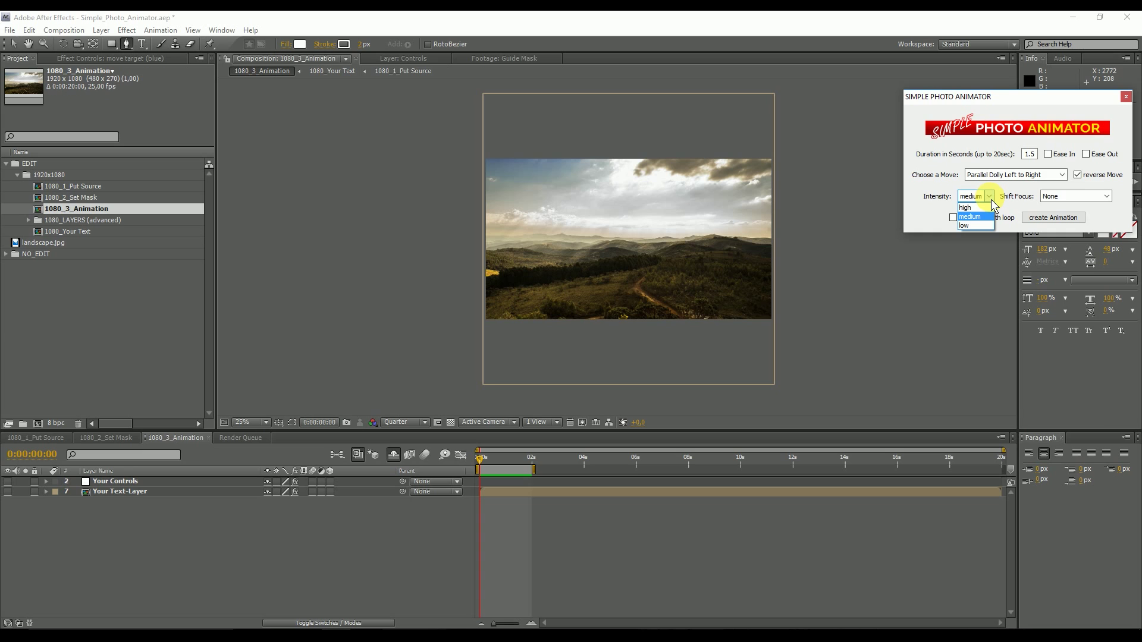
Step: Leave Intensity on medium and set Shift Focus to None
left_click(991, 198)
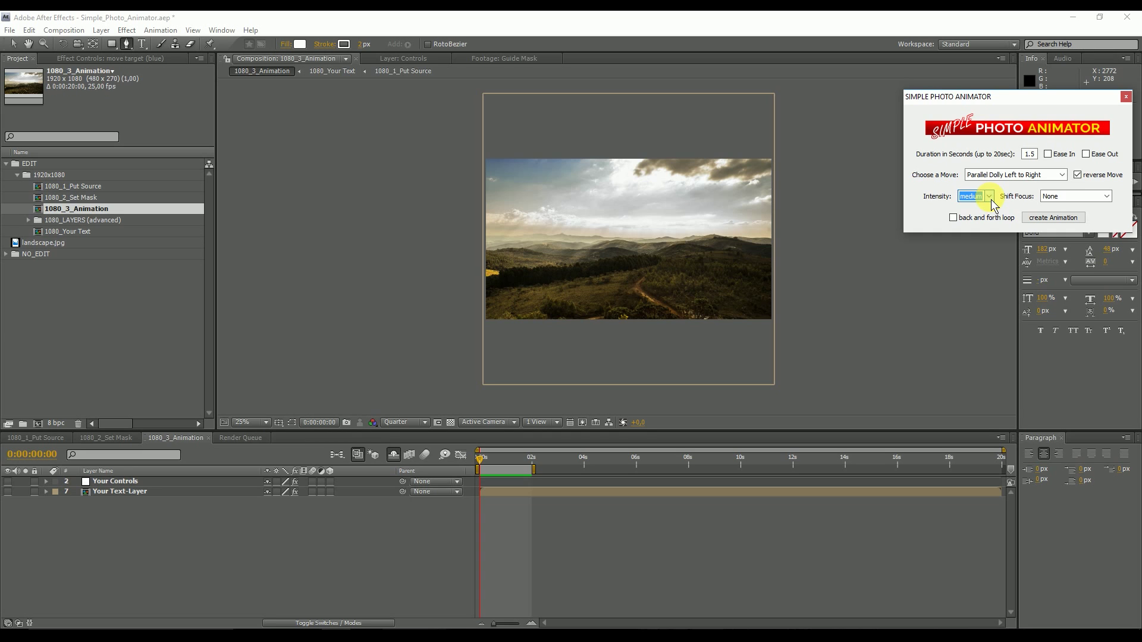
left_click(1107, 197)
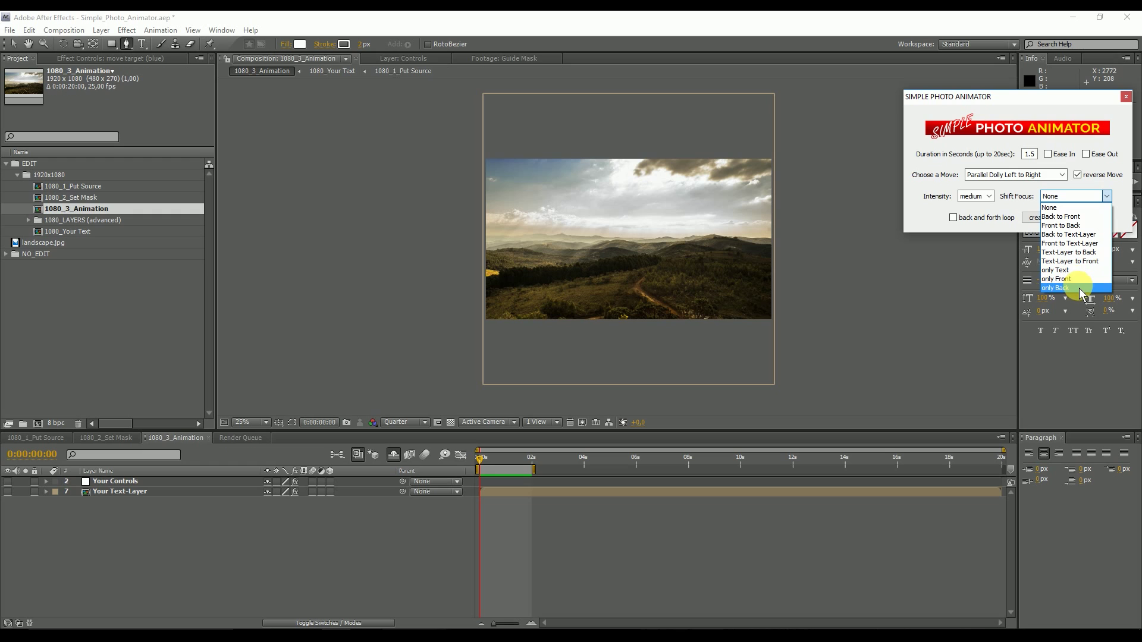
left_click(1071, 208)
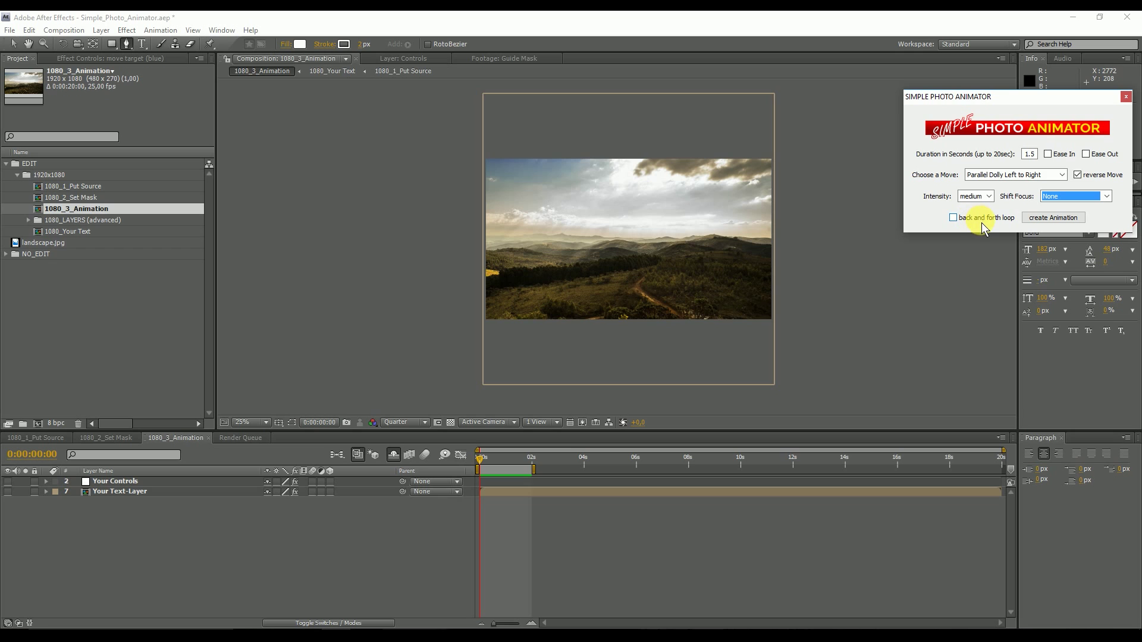
Step: Create the reversed Parallel Dolly Left to Right animation with back and forth loop, then preview it
left_click(1062, 174)
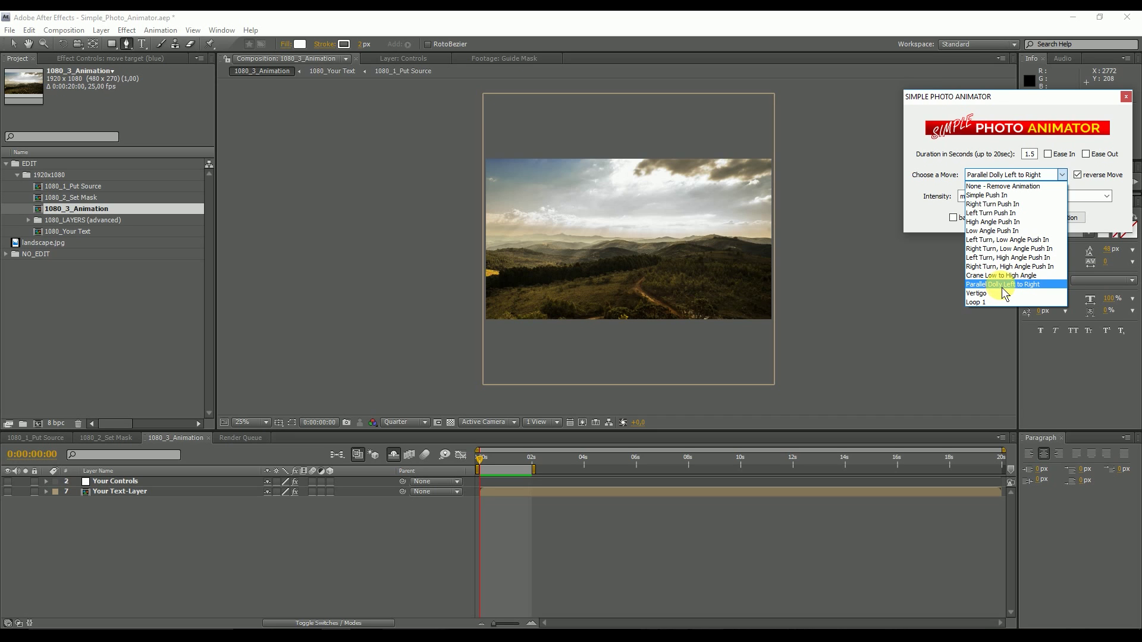
left_click(1013, 286)
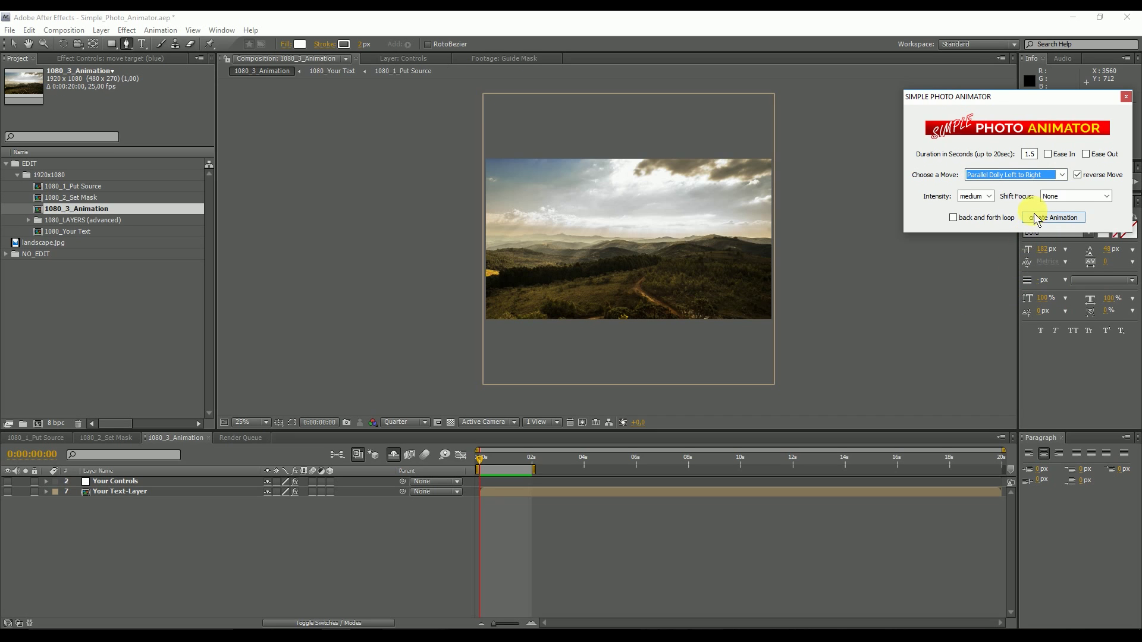
left_click(973, 228)
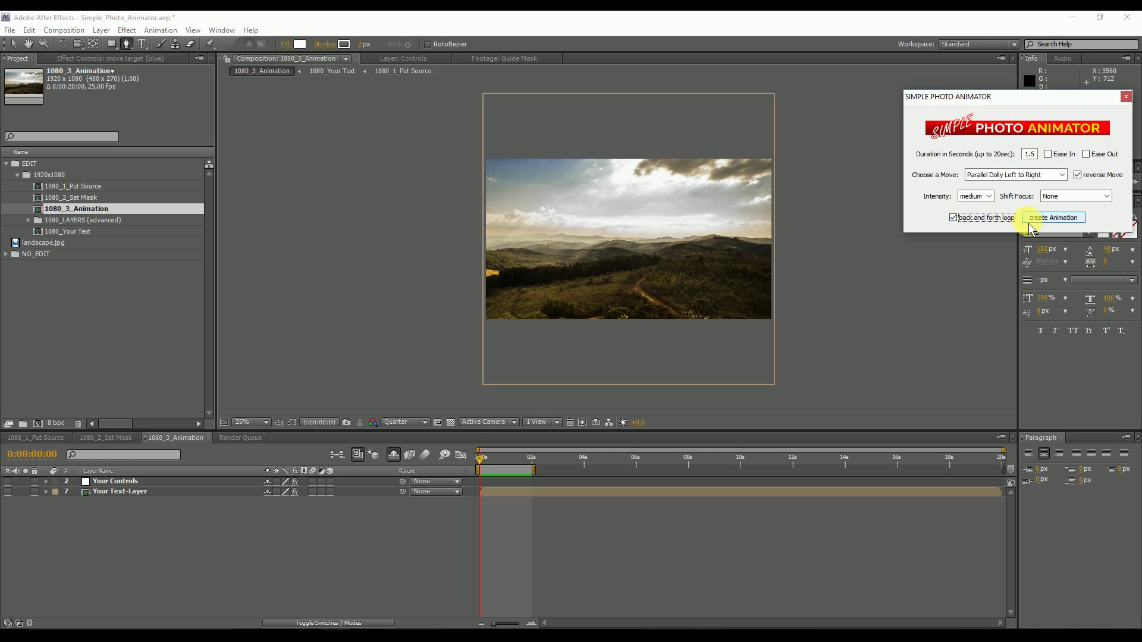
left_click(1048, 225)
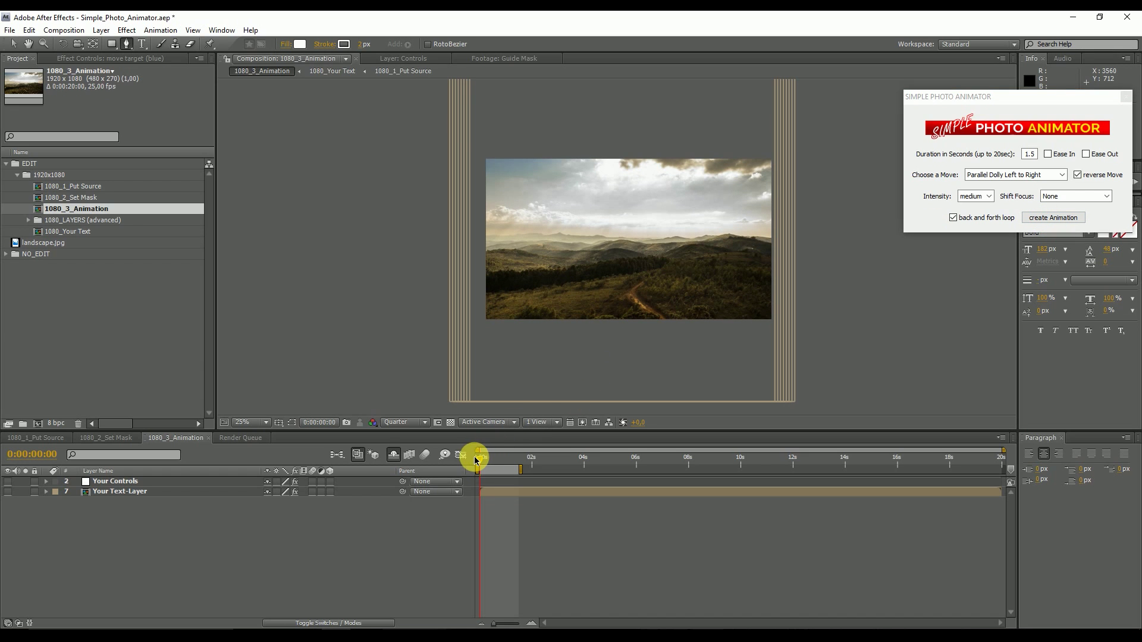
left_click(474, 459)
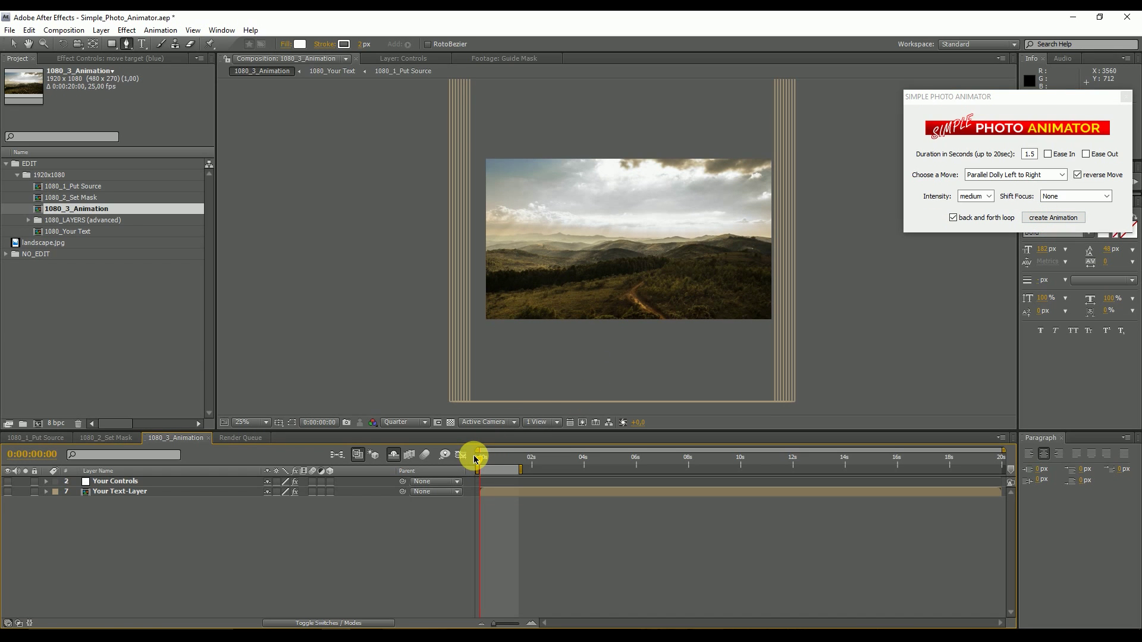
key("KP_0")
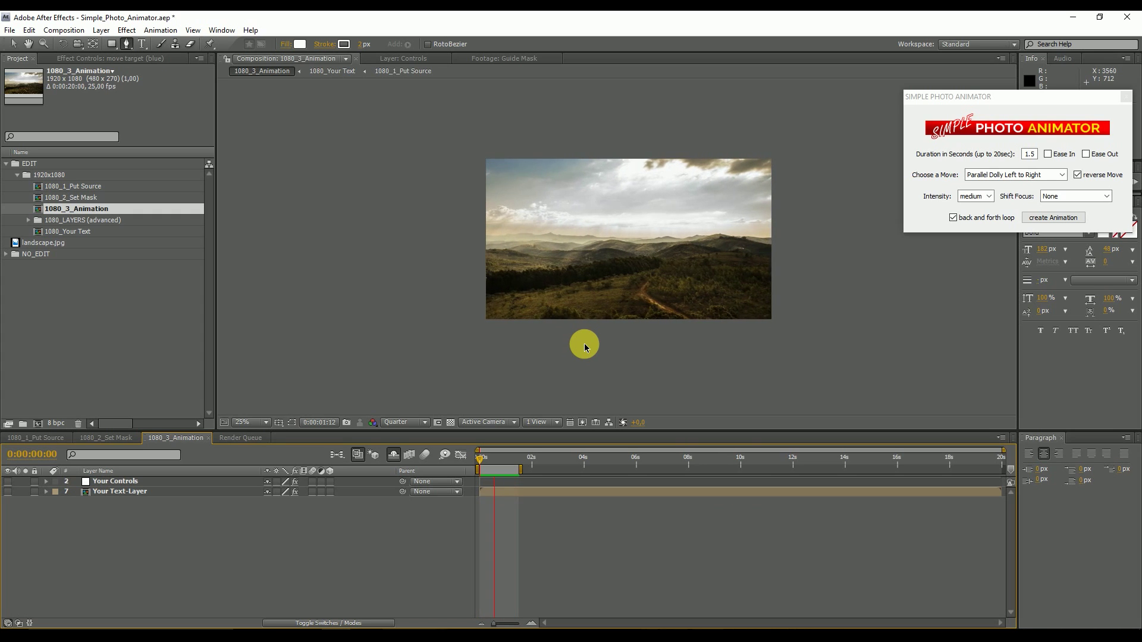
Step: Turn on Ease In and Ease Out, regenerate the animation and preview it
left_click(1048, 154)
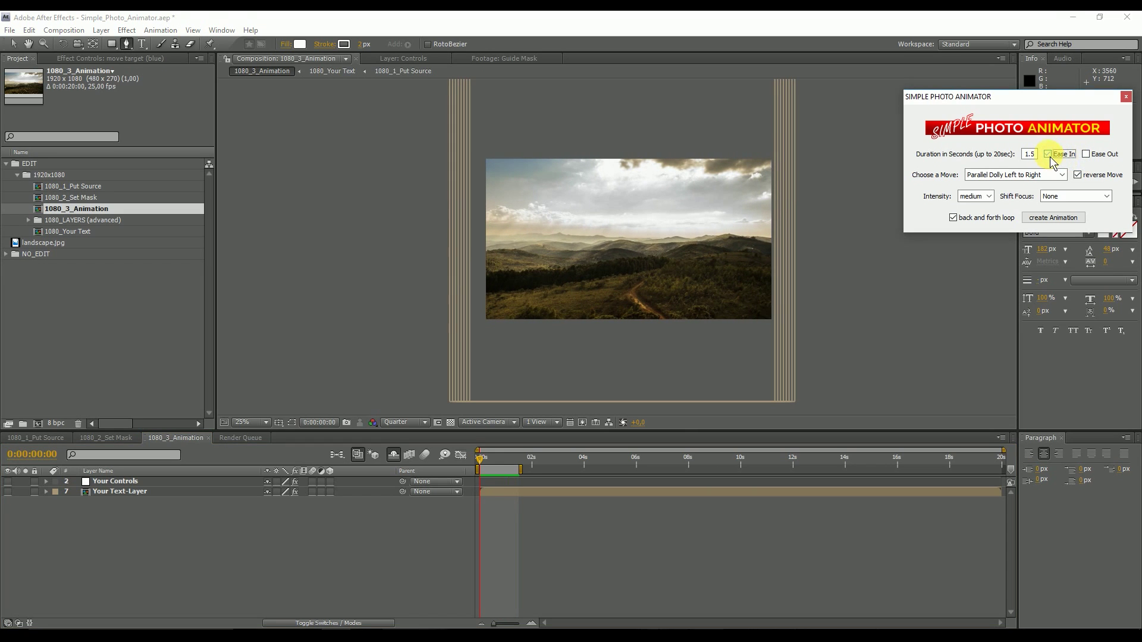
left_click(1086, 155)
left_click(1070, 220)
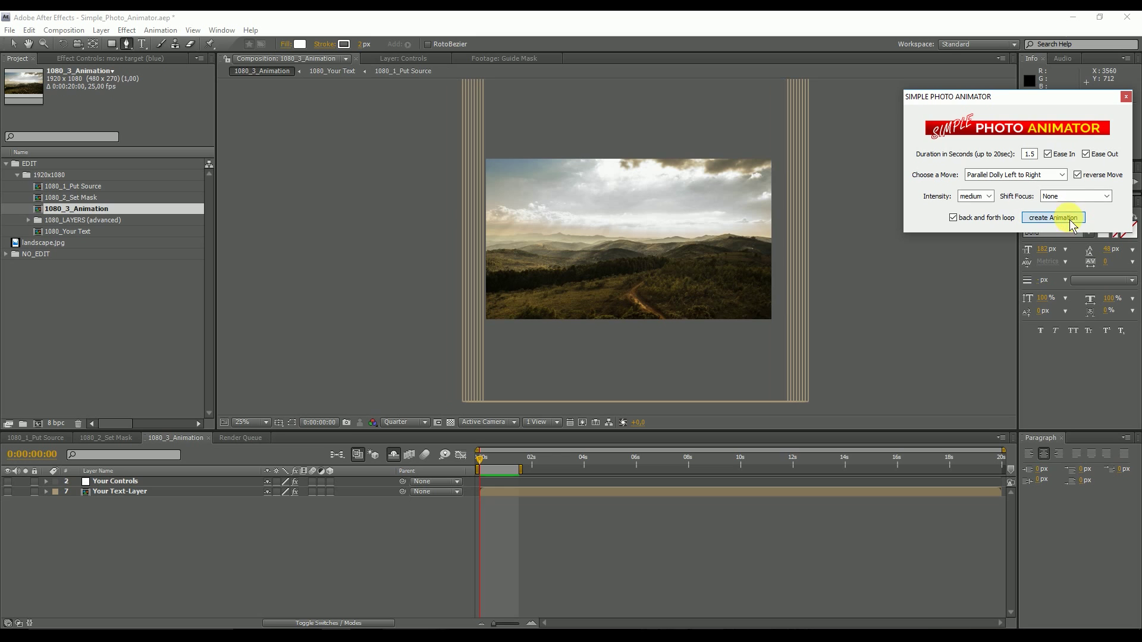
left_click(471, 461)
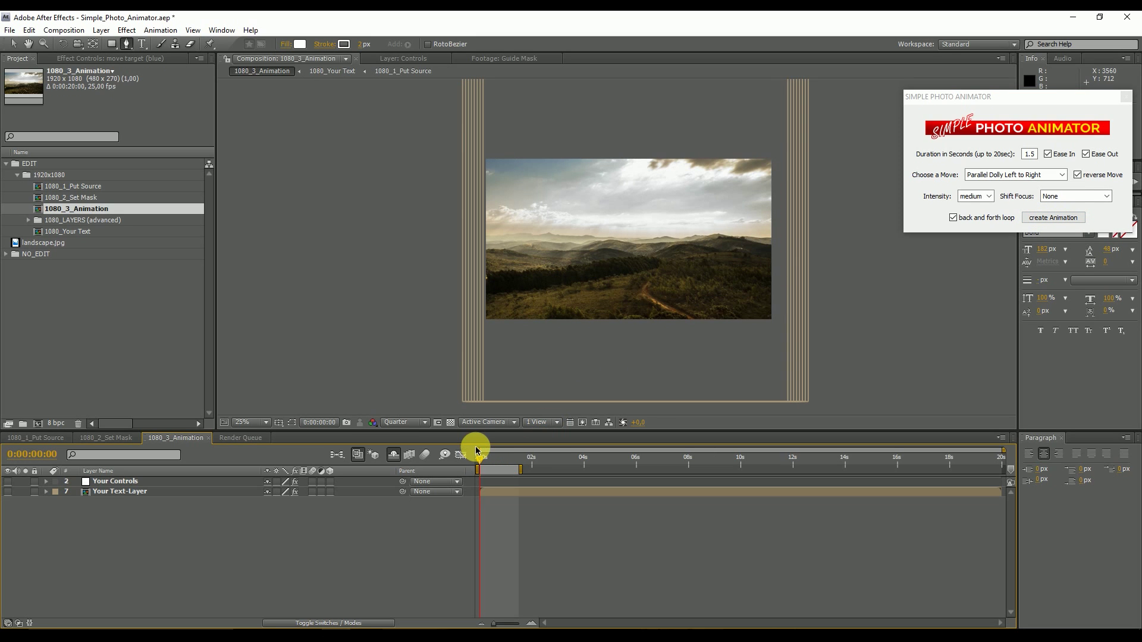
key("KP_0")
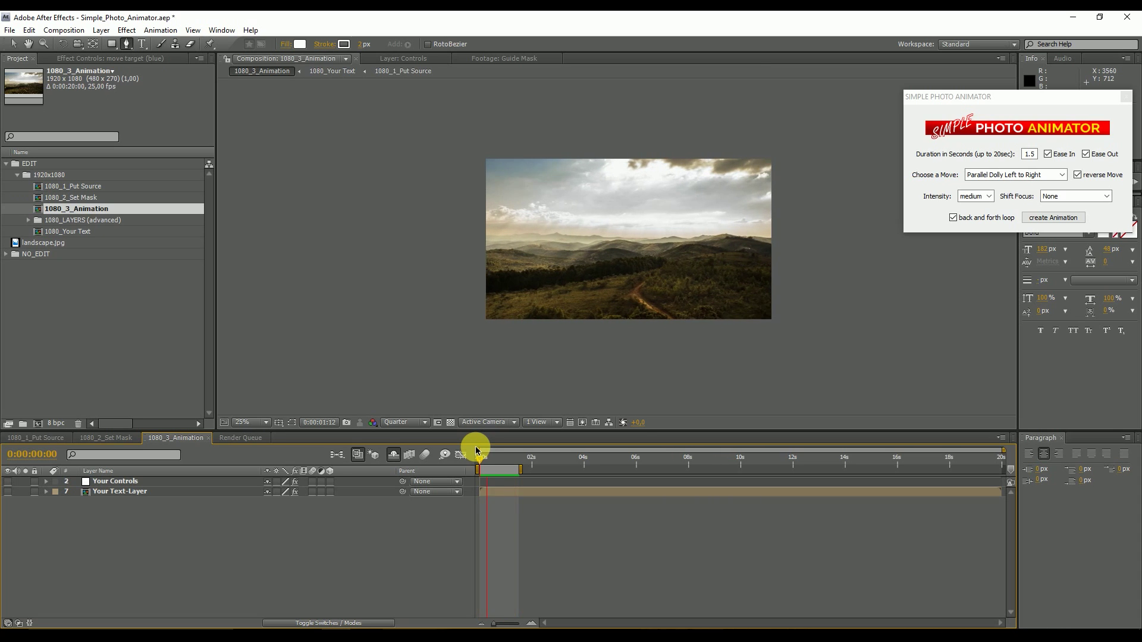
left_click(731, 282)
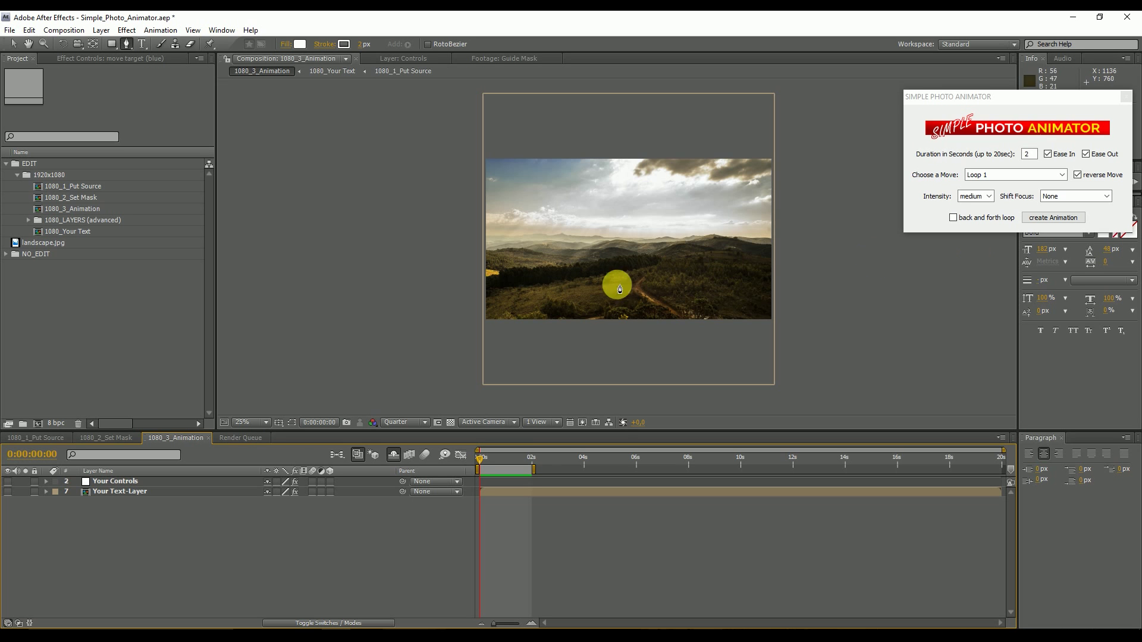
left_click(281, 626)
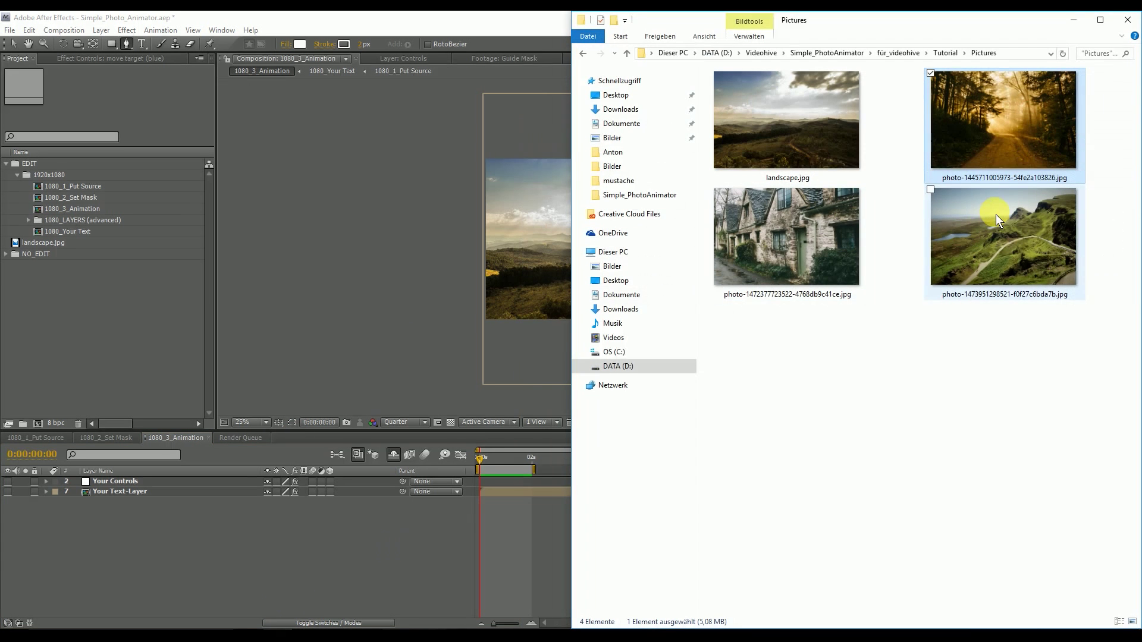
mouse_move(307, 267)
left_mouse_down()
mouse_move(35, 315)
mouse_move(38, 64)
mouse_move(13, 59)
left_mouse_up()
Step: In 1080_1_Put Source, swap landscape.jpg for the forest road photo and scale it to the frame width
double_click(83, 187)
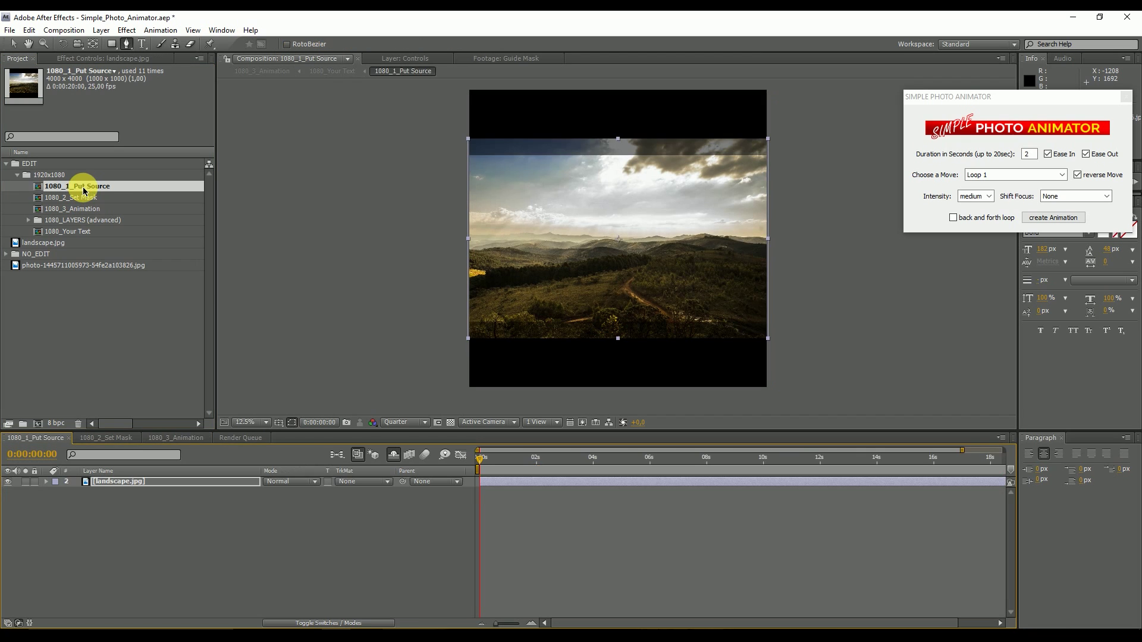
left_click(111, 483)
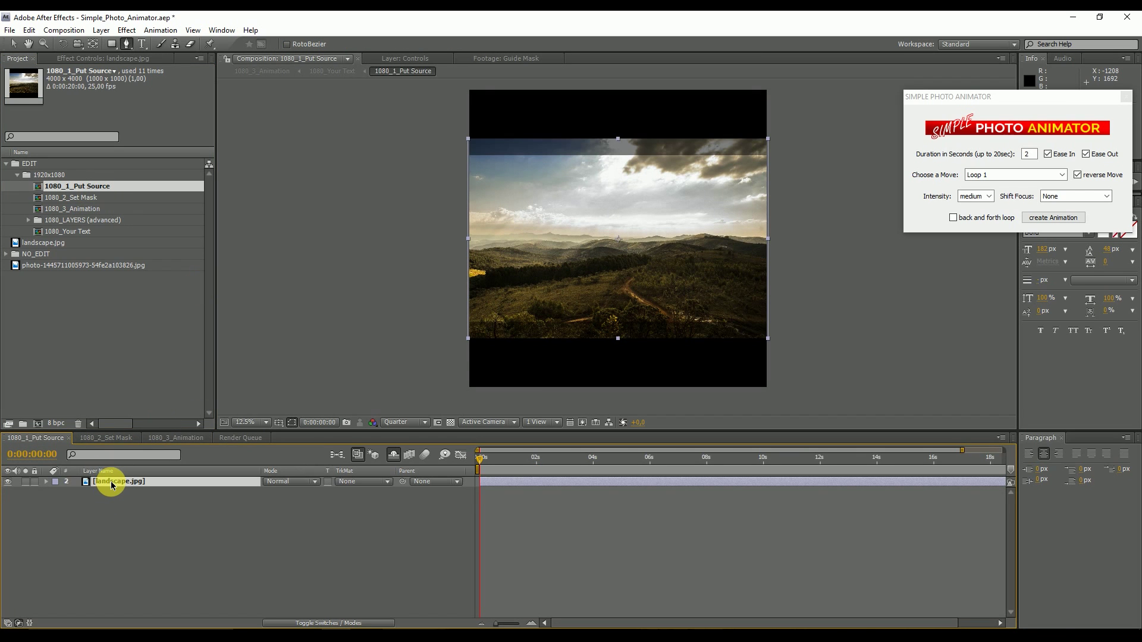
key("Delete")
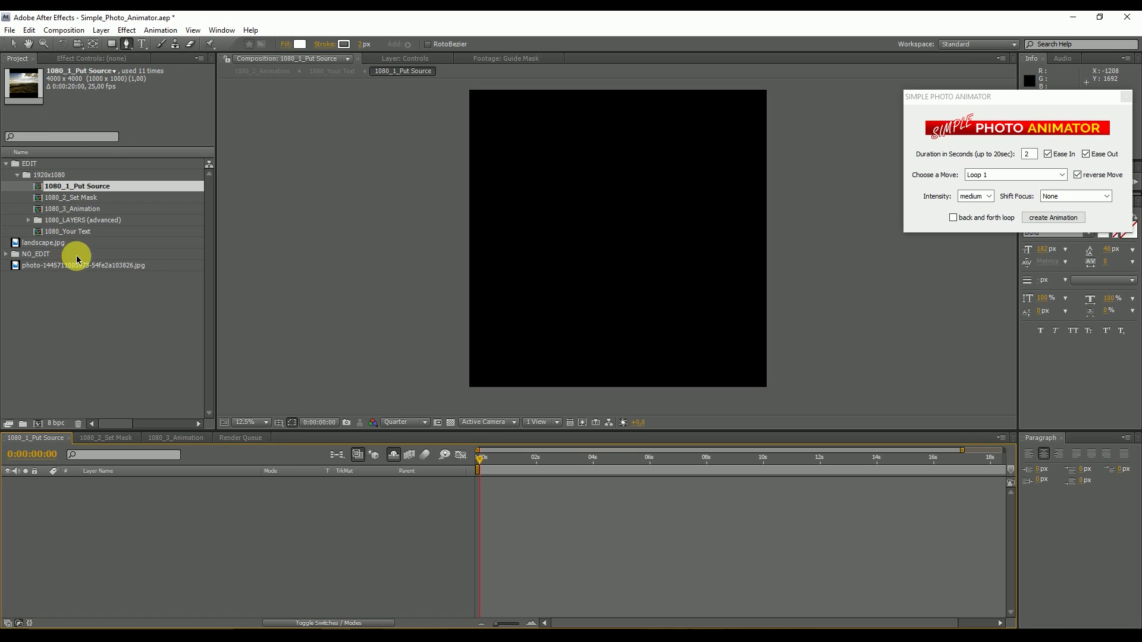
left_click_drag(56, 266, 119, 503)
left_click(13, 43)
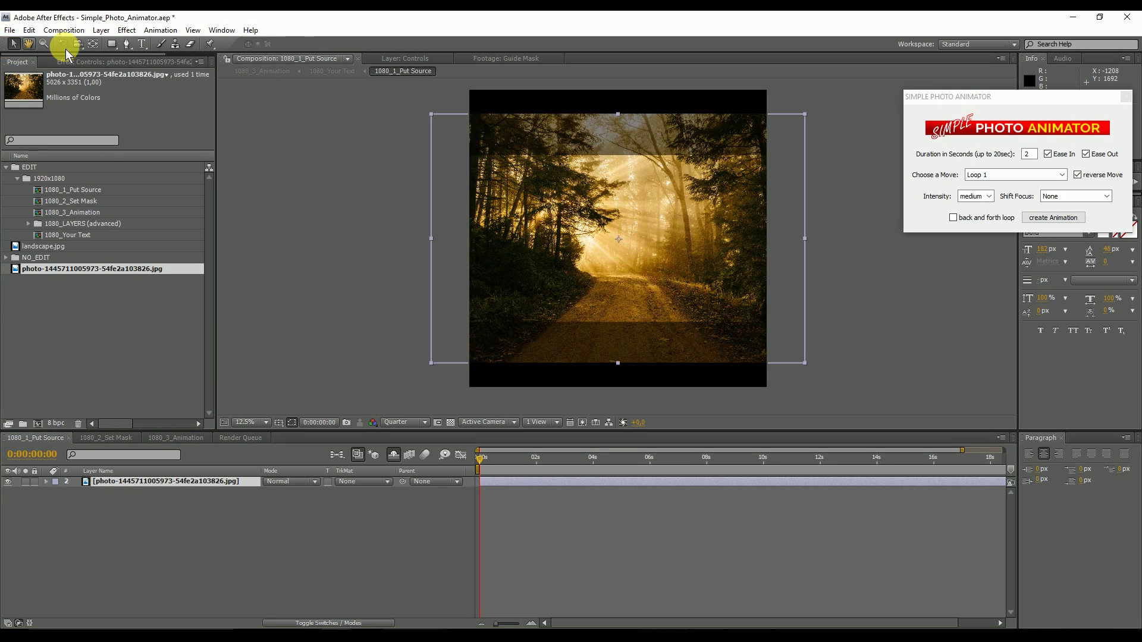
left_click_drag(805, 113, 785, 141)
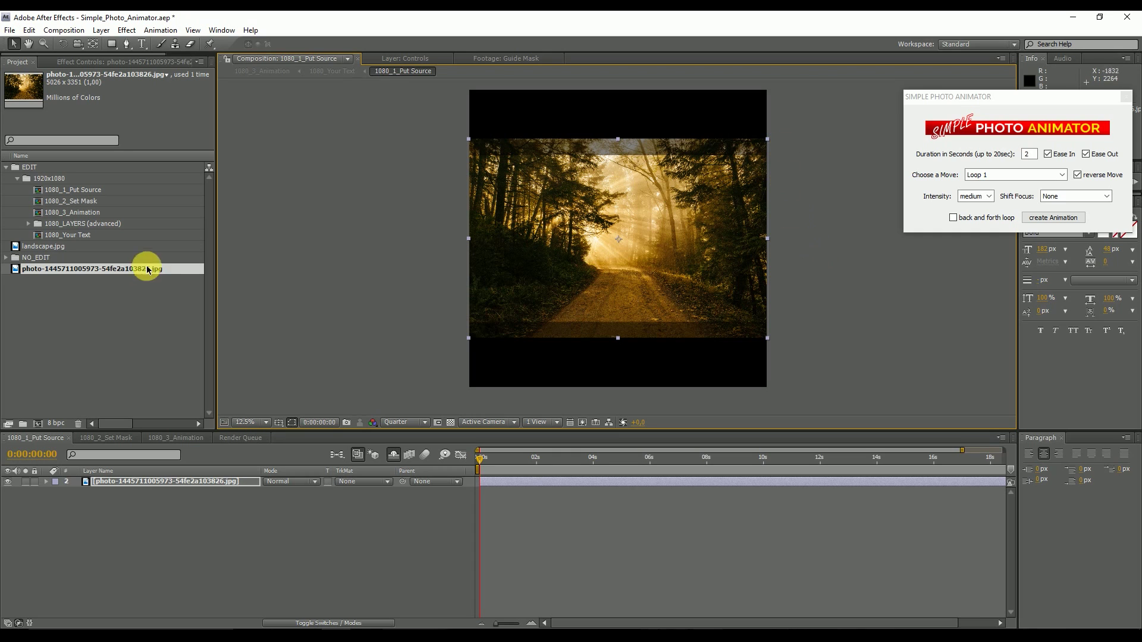
Step: In 1080_2_Set Mask, delete the old mask and ready the Pen tool on the MASK layer
double_click(81, 202)
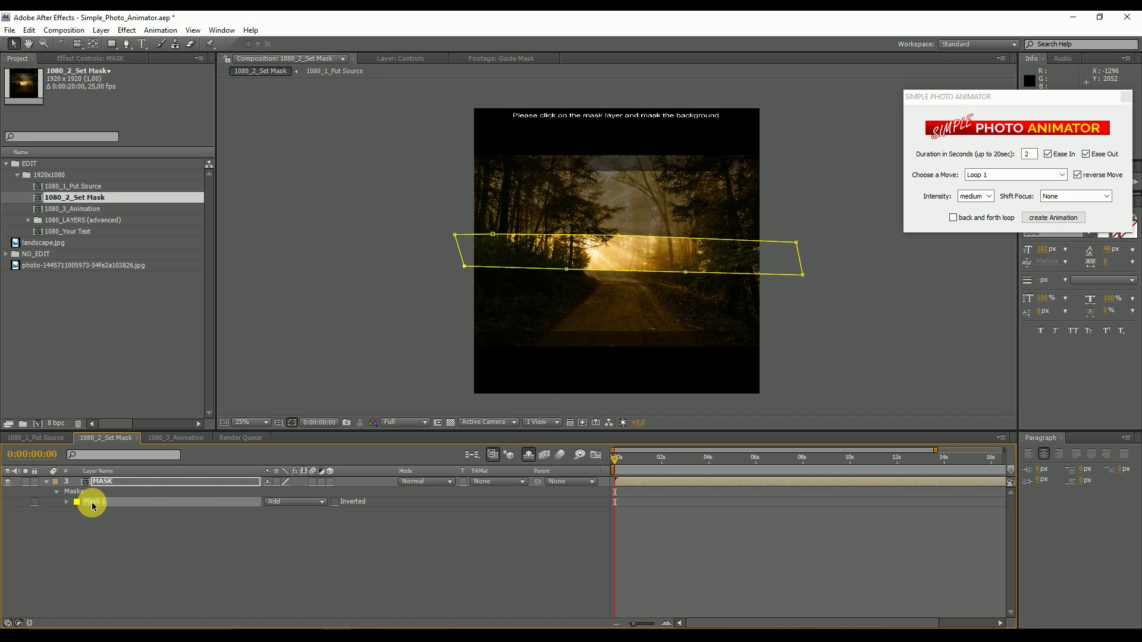
key("Delete")
key("Delete")
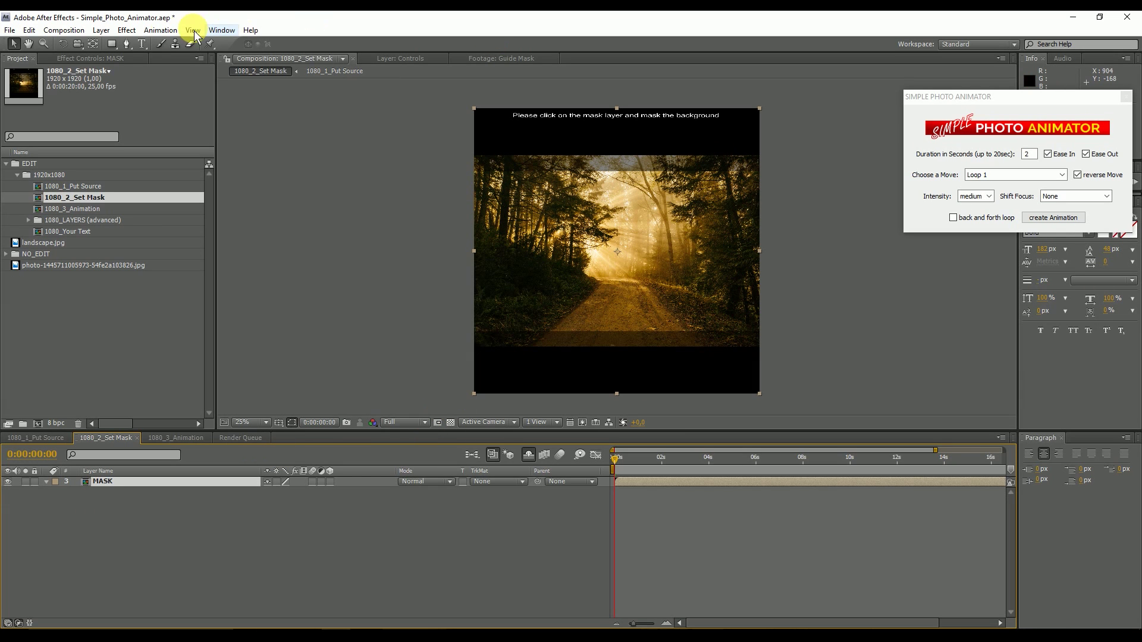
left_click(126, 44)
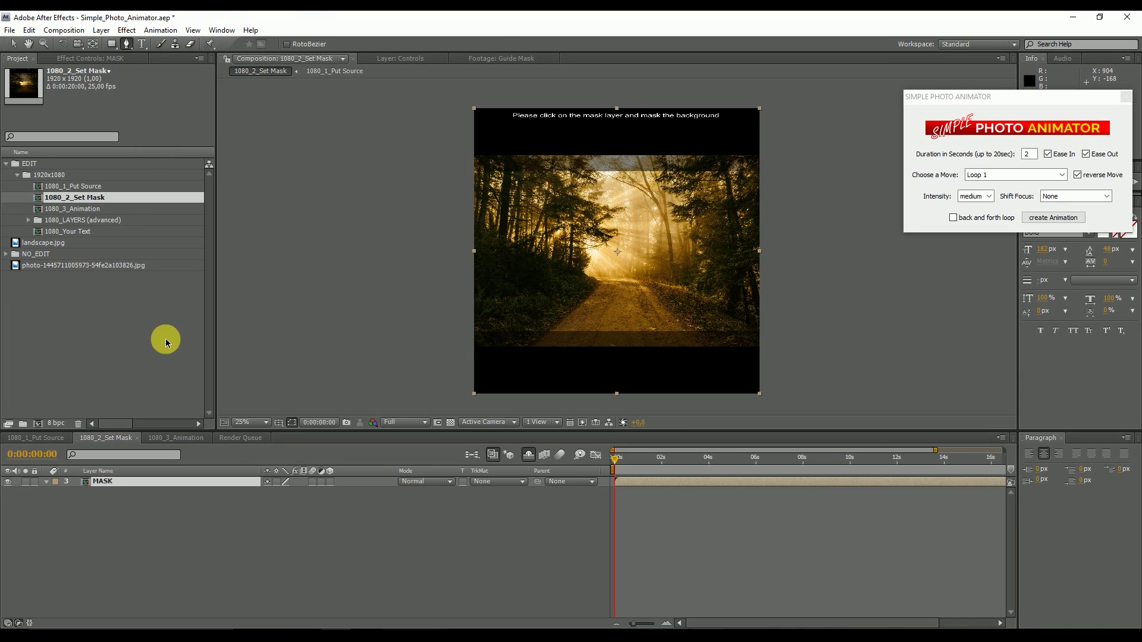
left_click(99, 487)
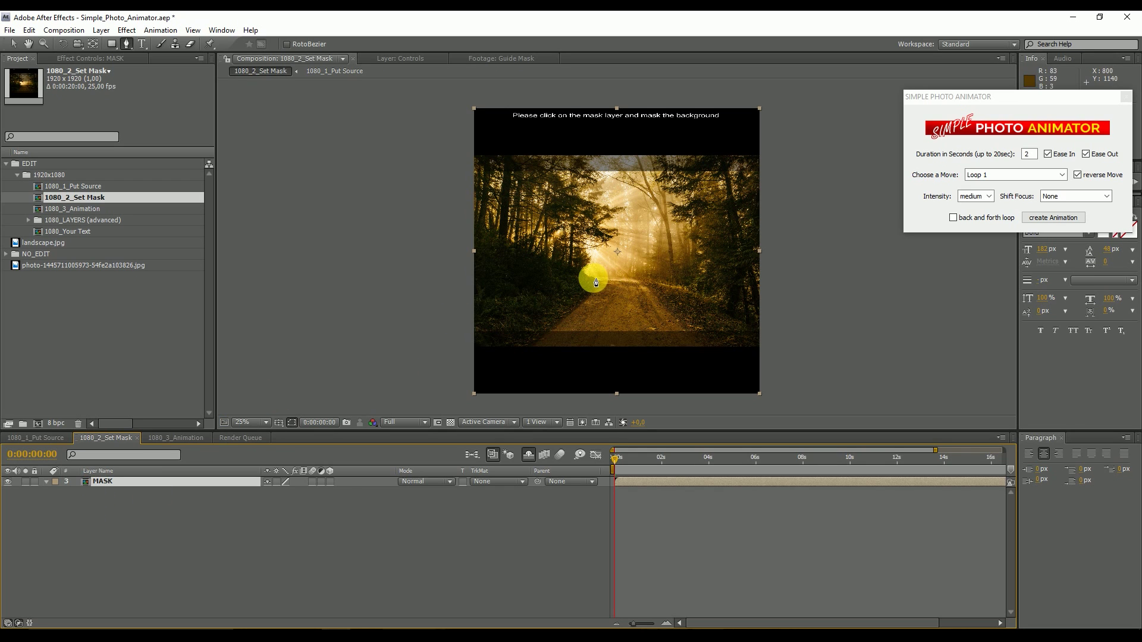
Step: Draw a closed Mask 1 around the bright sunlit gap above the forest road
left_click(590, 278)
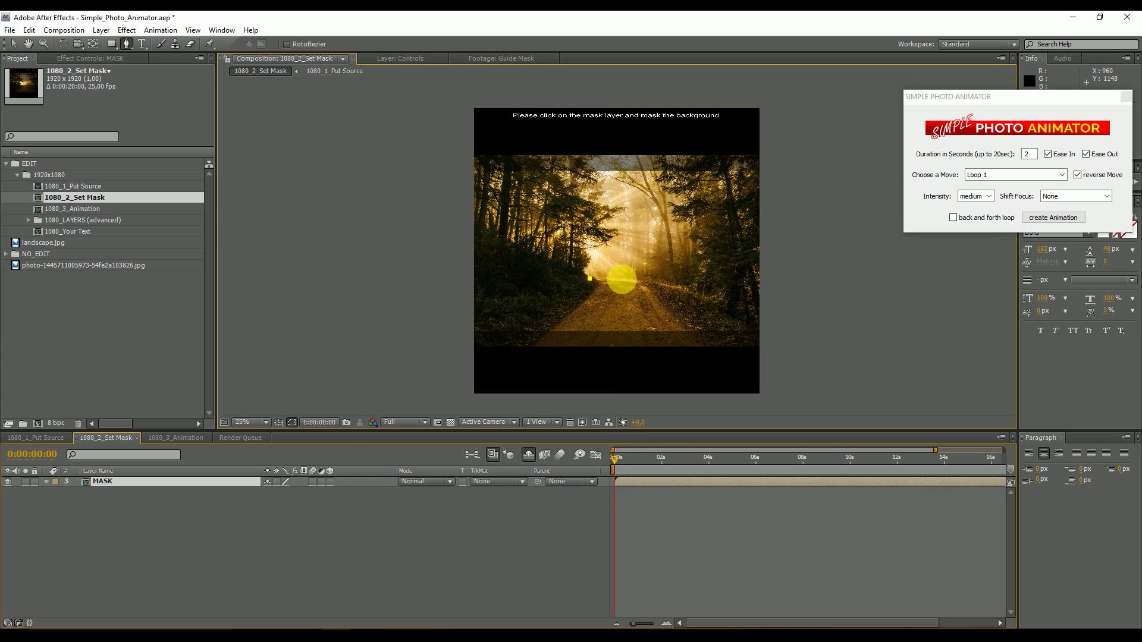
left_click(655, 279)
left_click(667, 158)
left_click(593, 157)
left_click(583, 197)
left_click(580, 255)
left_click(590, 278)
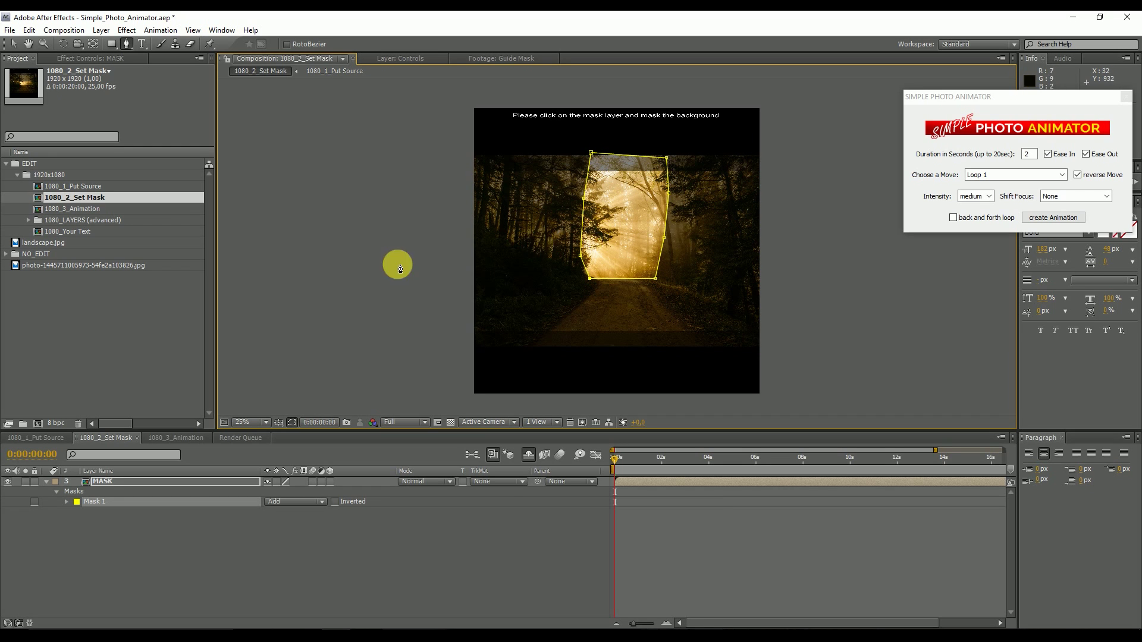
Step: In 1080_3_Animation, choose Loop 1 as the move in Simple Photo Animator and create the animation
left_click(177, 441)
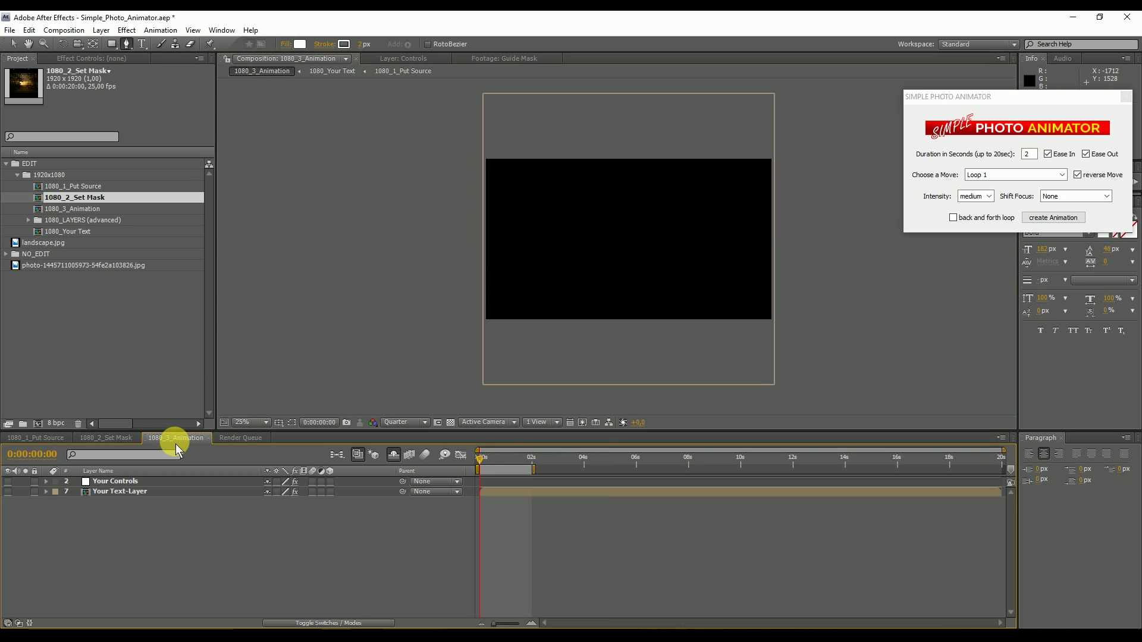
left_click(76, 210)
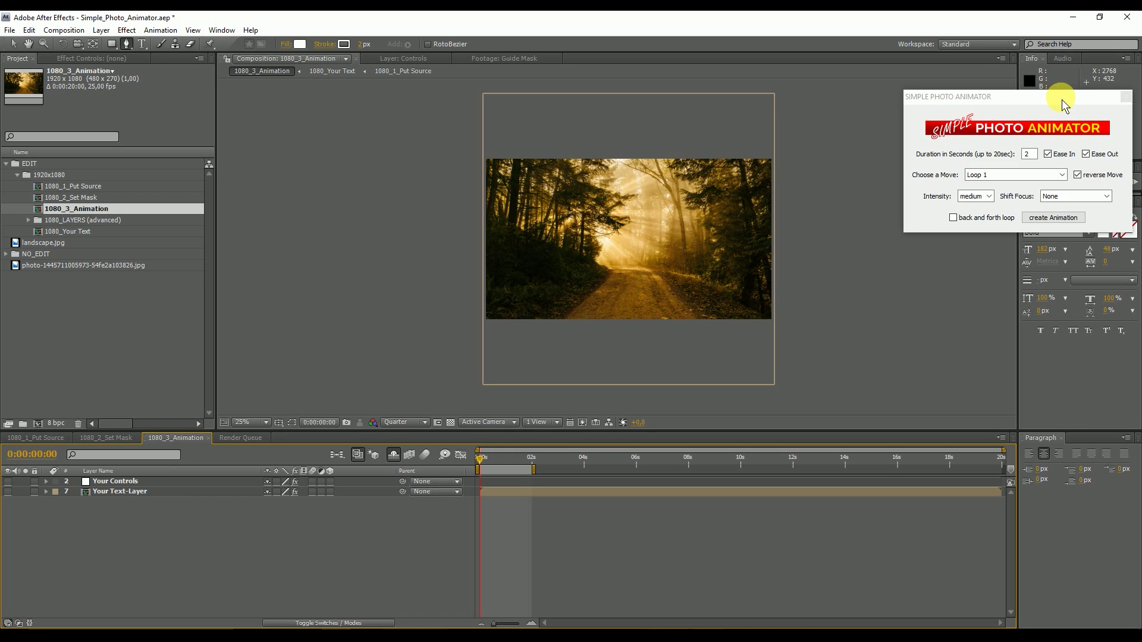
left_click_drag(1065, 97, 1032, 115)
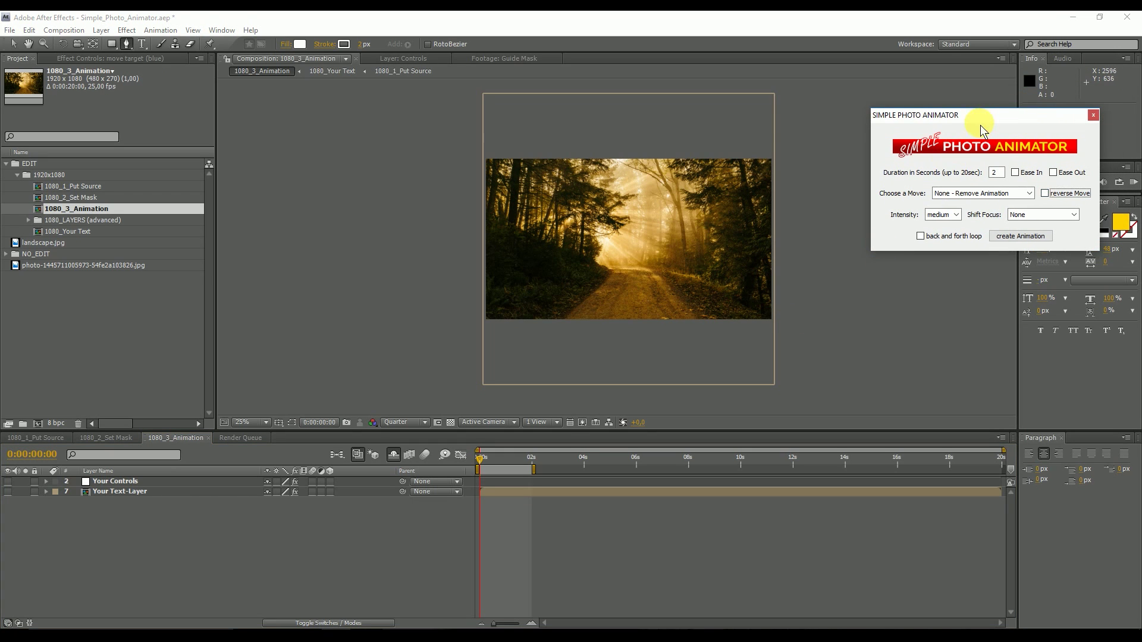
left_click(1029, 192)
left_click(964, 322)
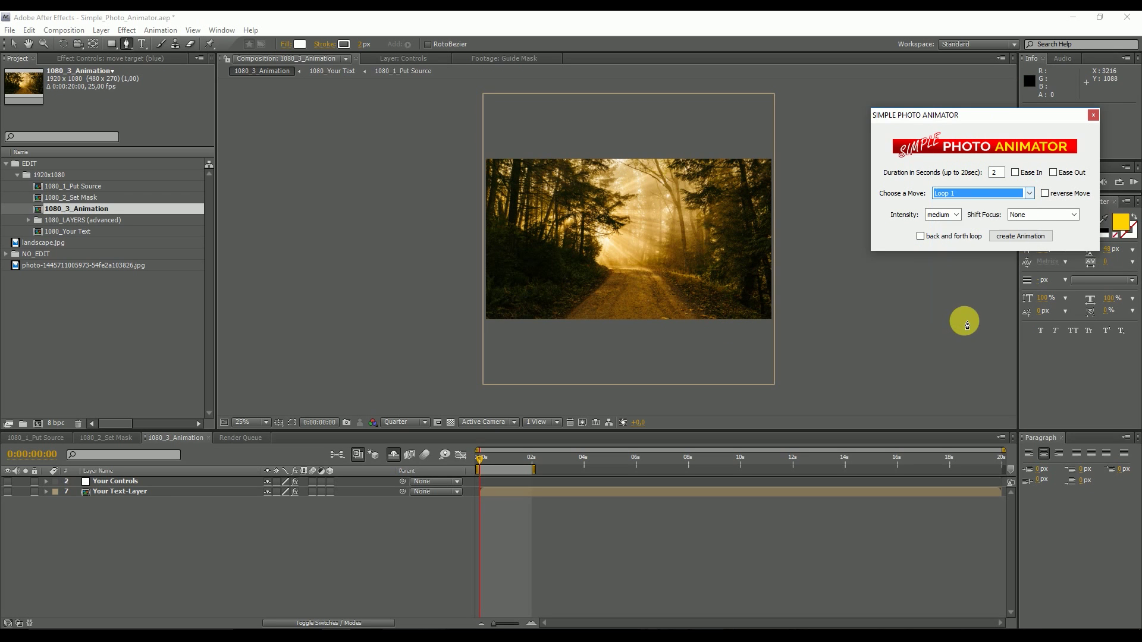
left_click(1028, 193)
left_click(971, 316)
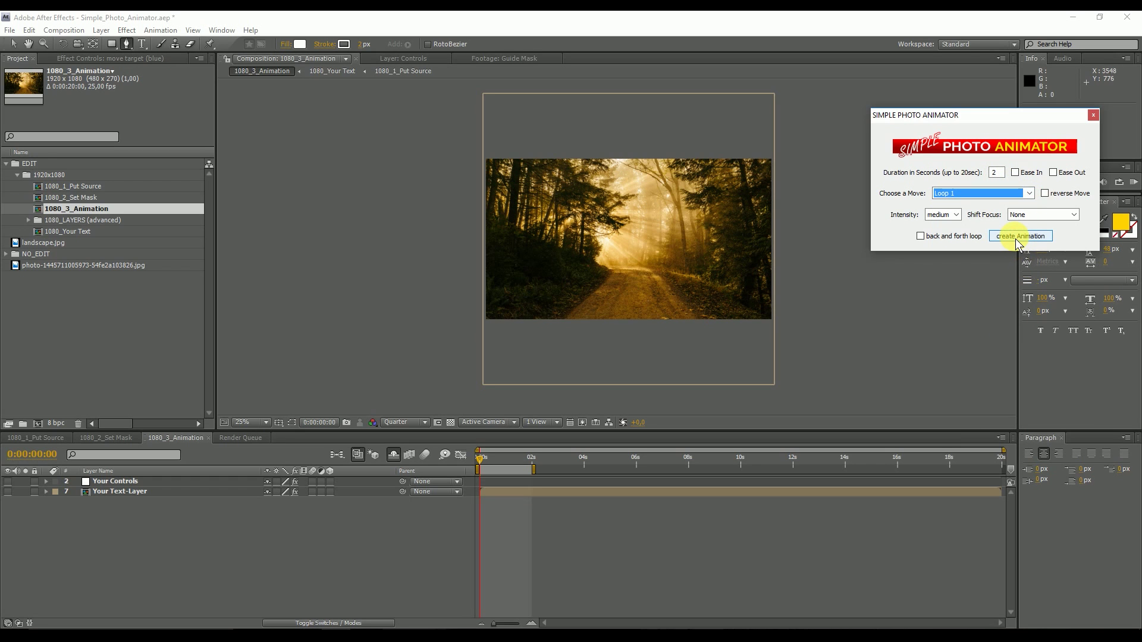
left_click(1016, 241)
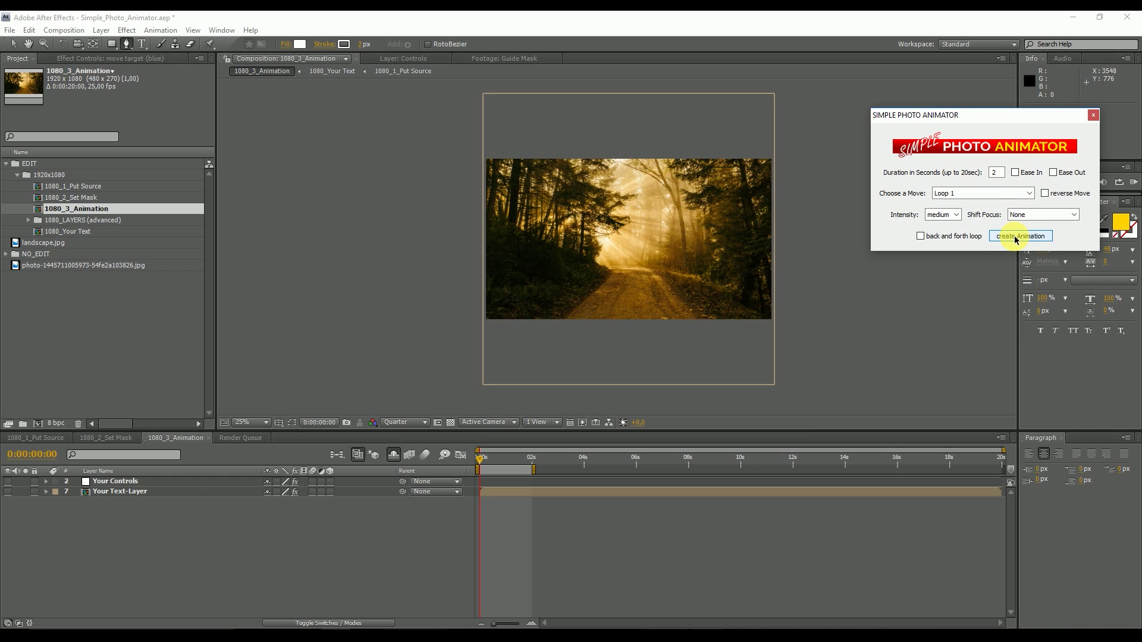
left_click(476, 460)
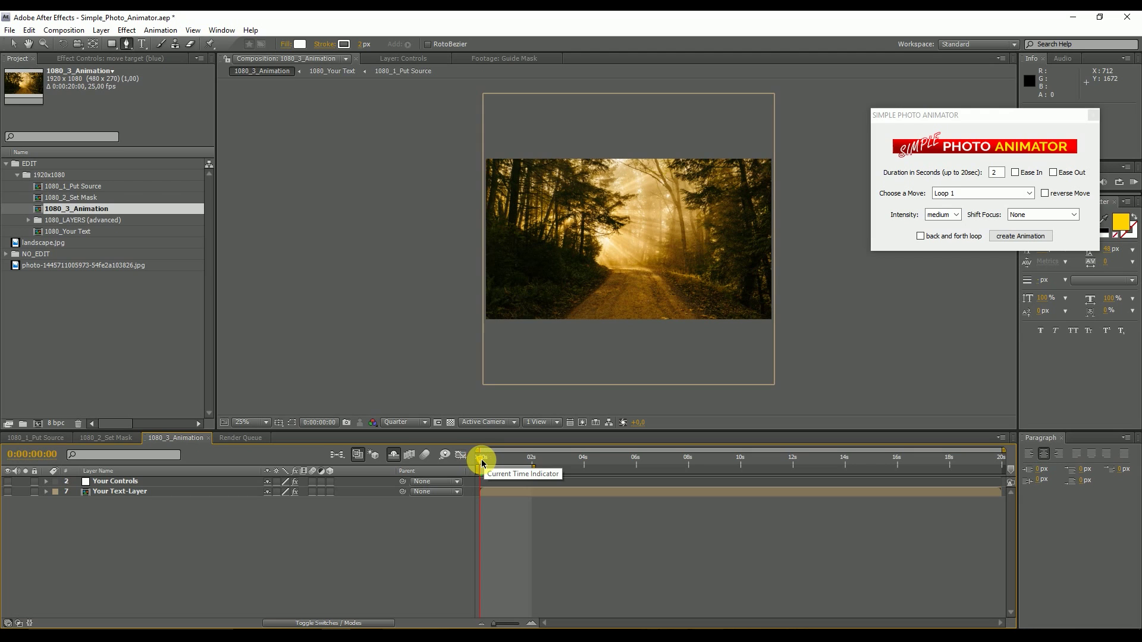
Step: Preview the Loop 1 animation, then stop the playback
key("space")
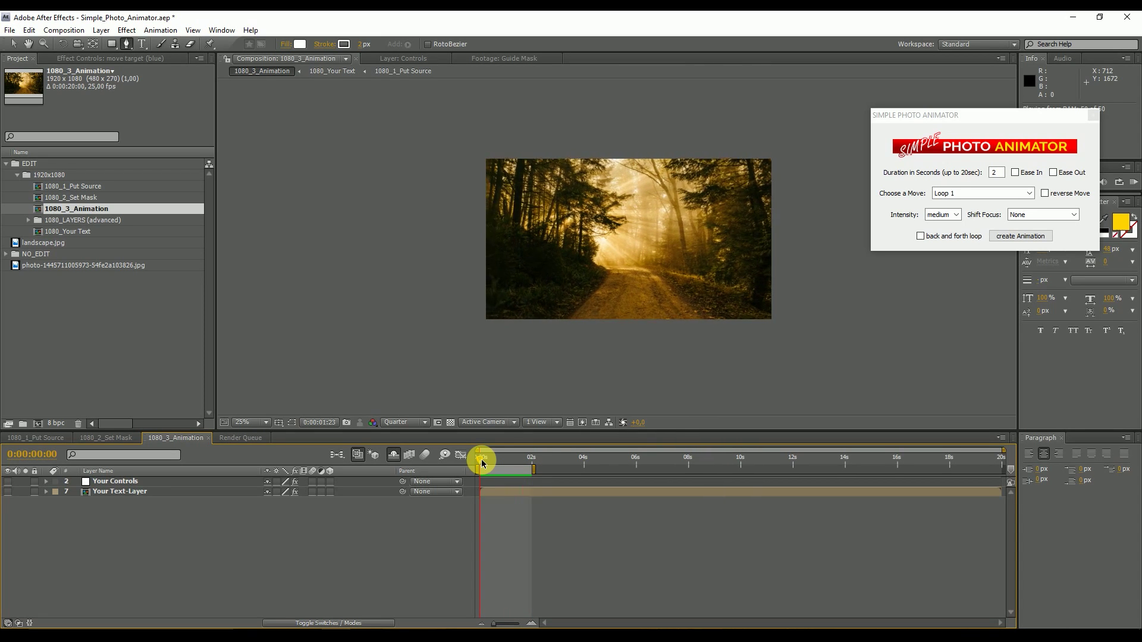
left_click(494, 462)
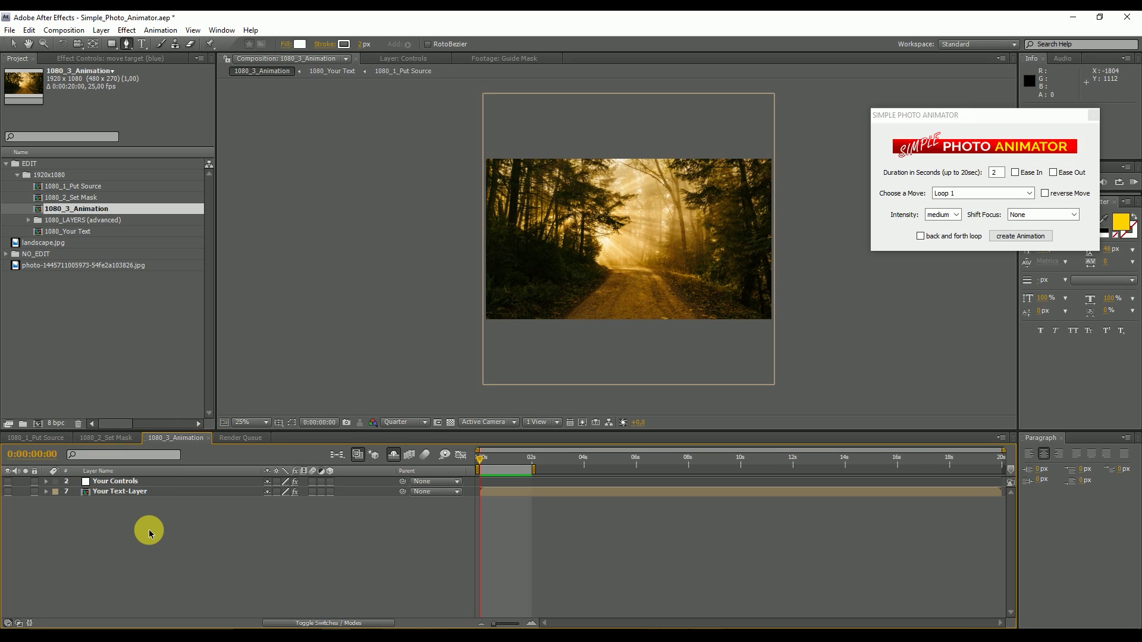
Step: Open the Your Text composition, select the first two placeholder text lines, then close it
double_click(119, 494)
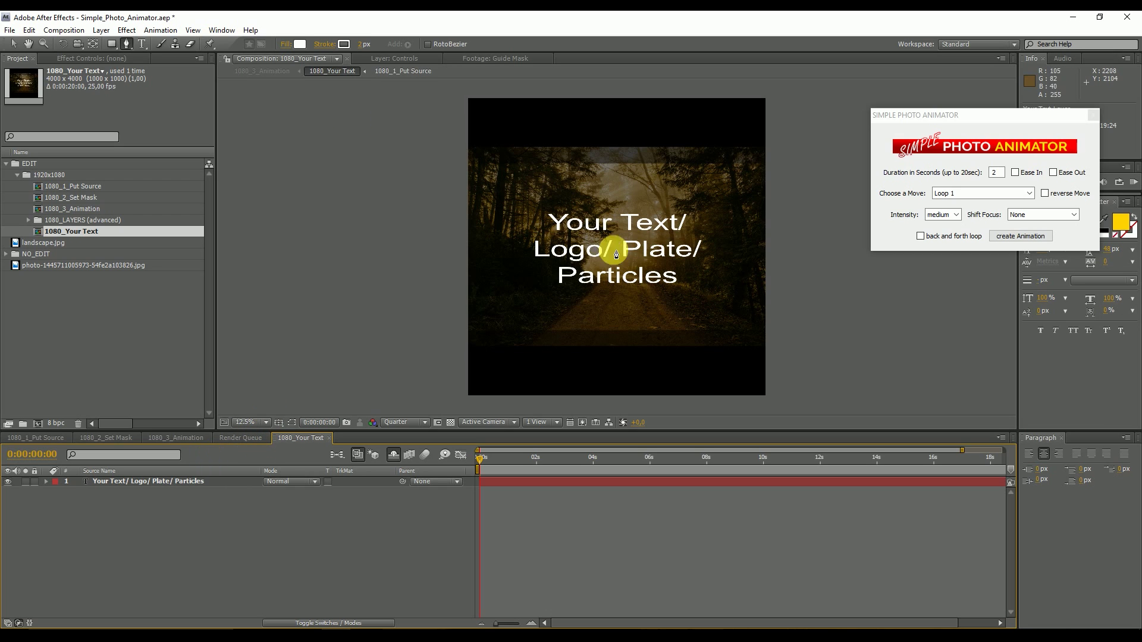
left_click(141, 43)
left_click_drag(564, 229, 744, 301)
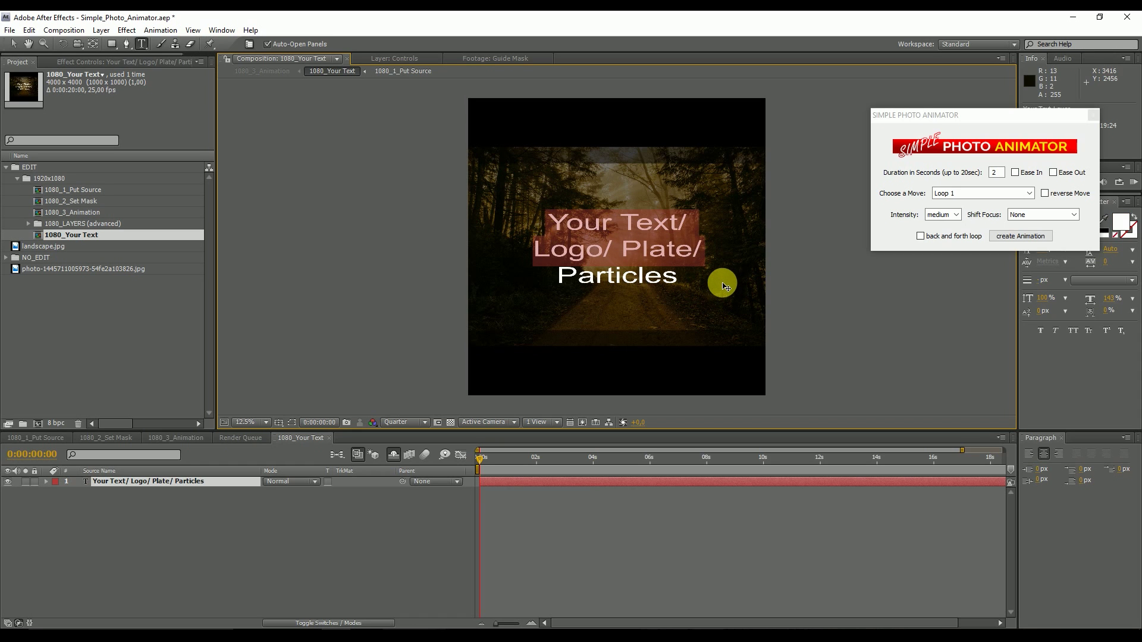
left_click(14, 44)
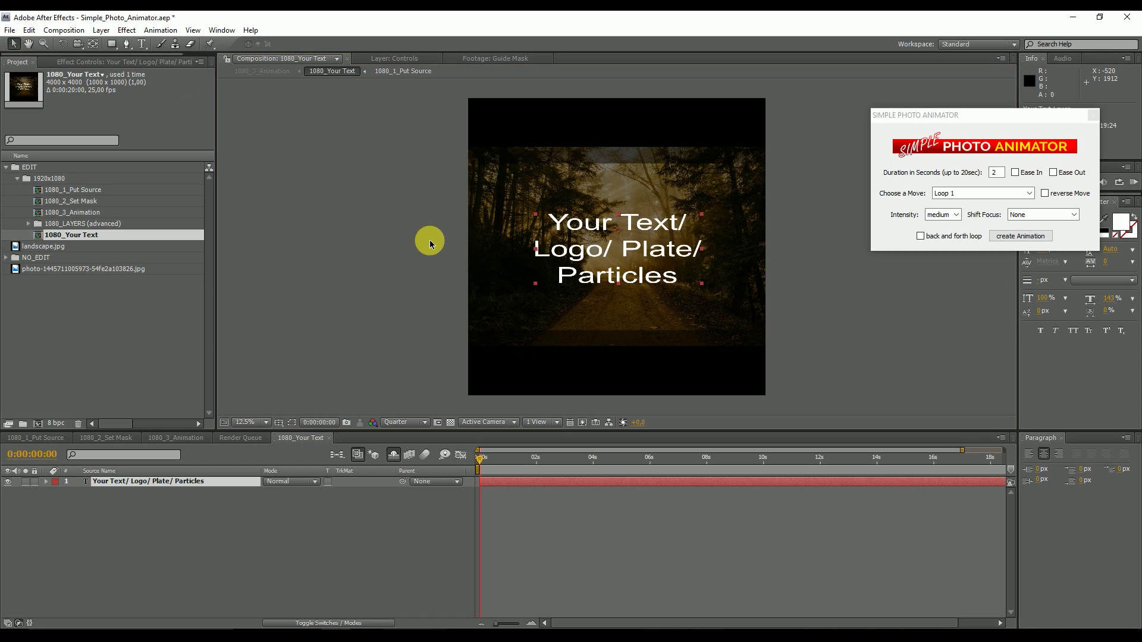
left_click(376, 320)
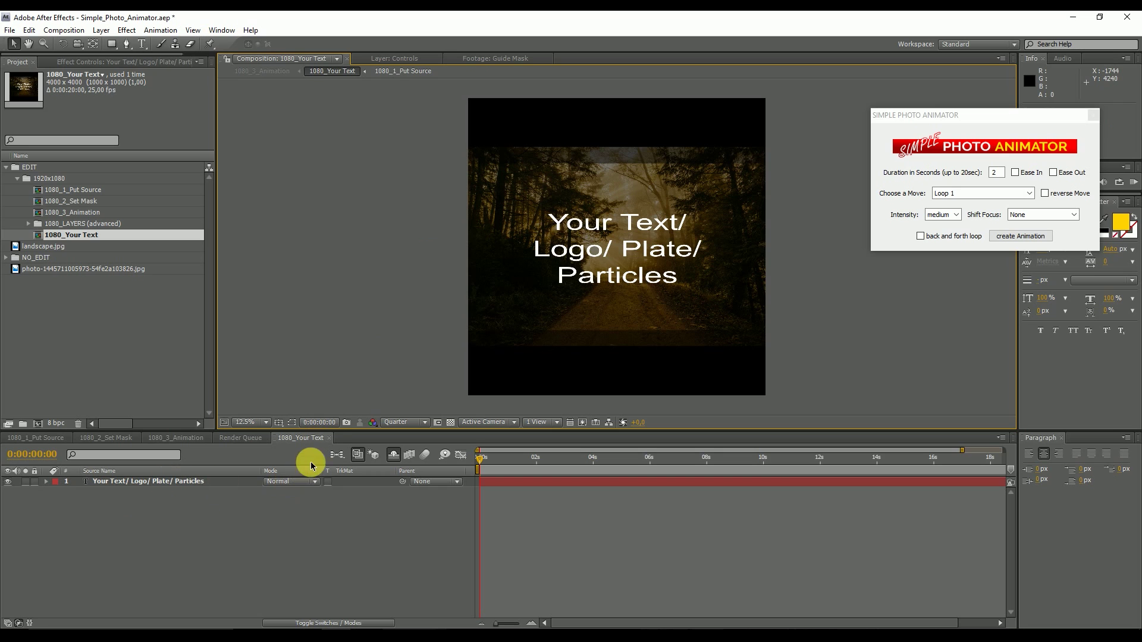
left_click(331, 439)
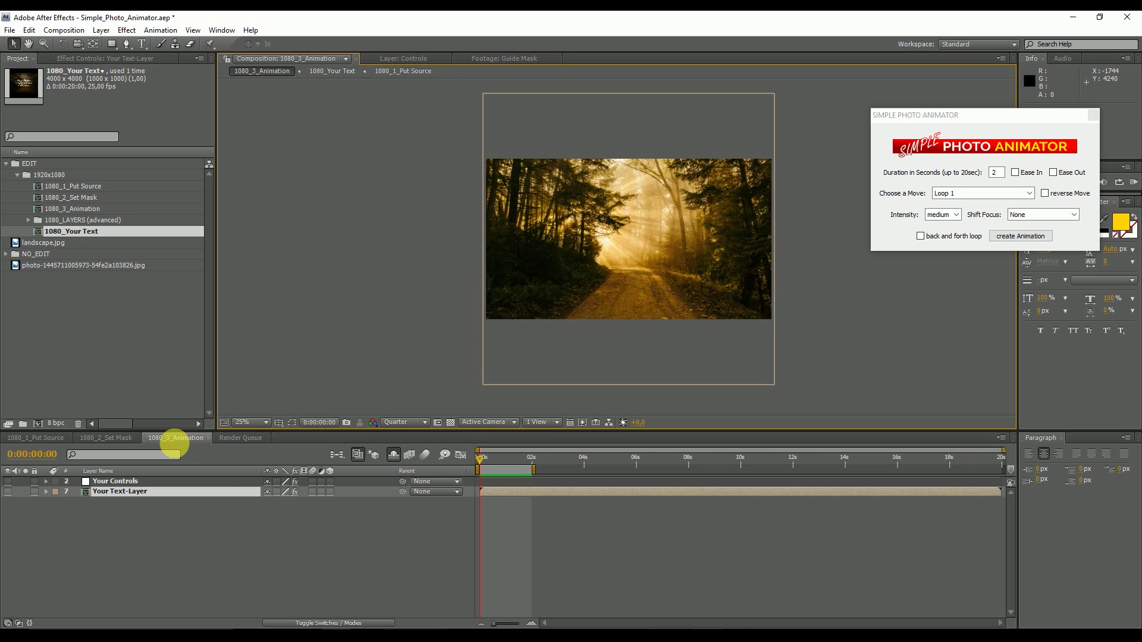
Step: Turn on Your Text-Layer's visibility and select the Your Controls layer
left_click(8, 497)
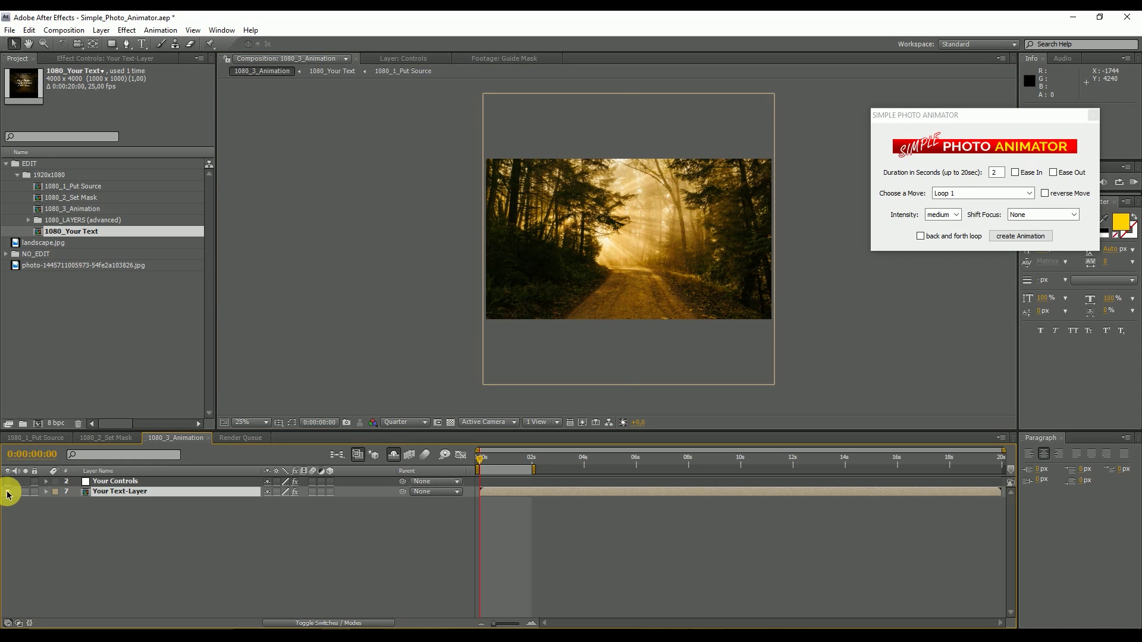
left_click(9, 492)
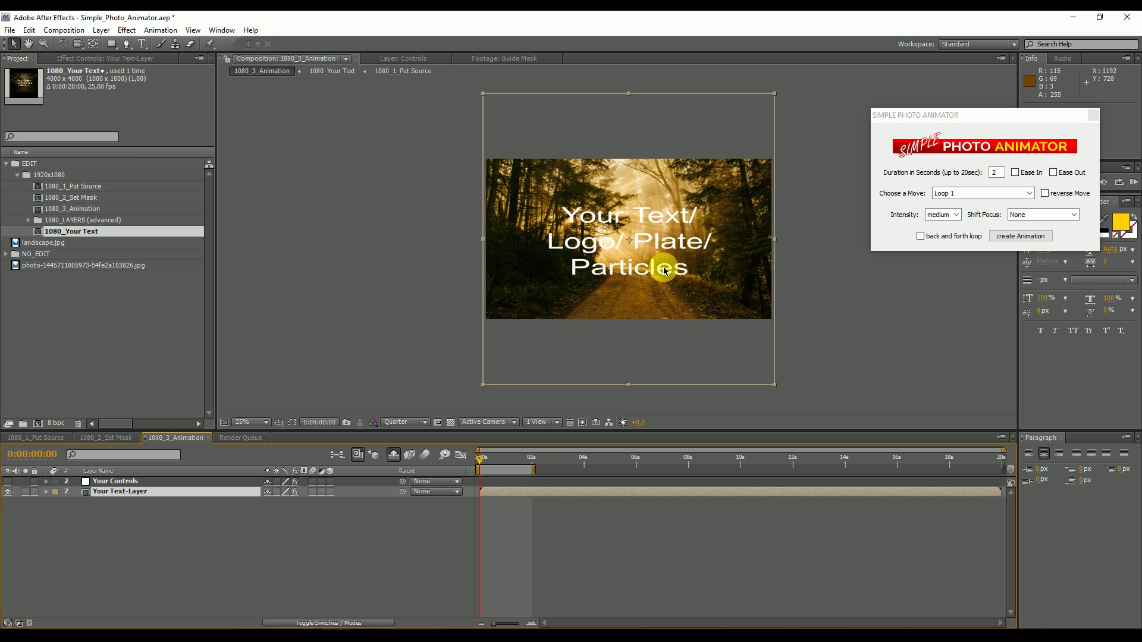
left_click(114, 482)
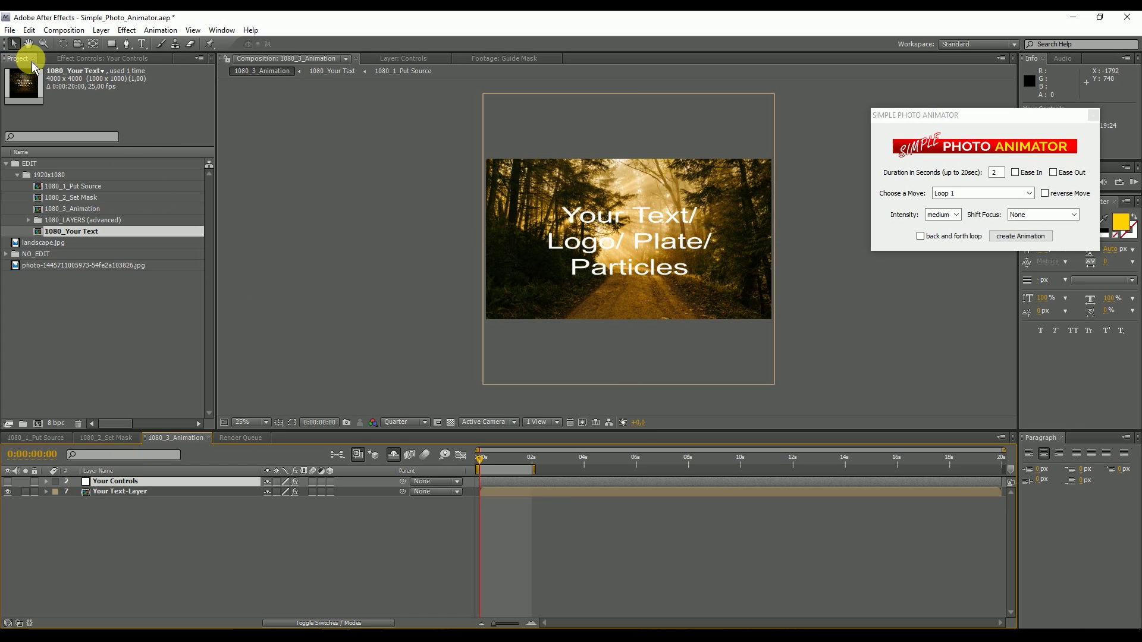
Step: Raise Blur Amount on Your Controls and create a Simple Push In with Back to Text-Layer focus shift
left_click(89, 59)
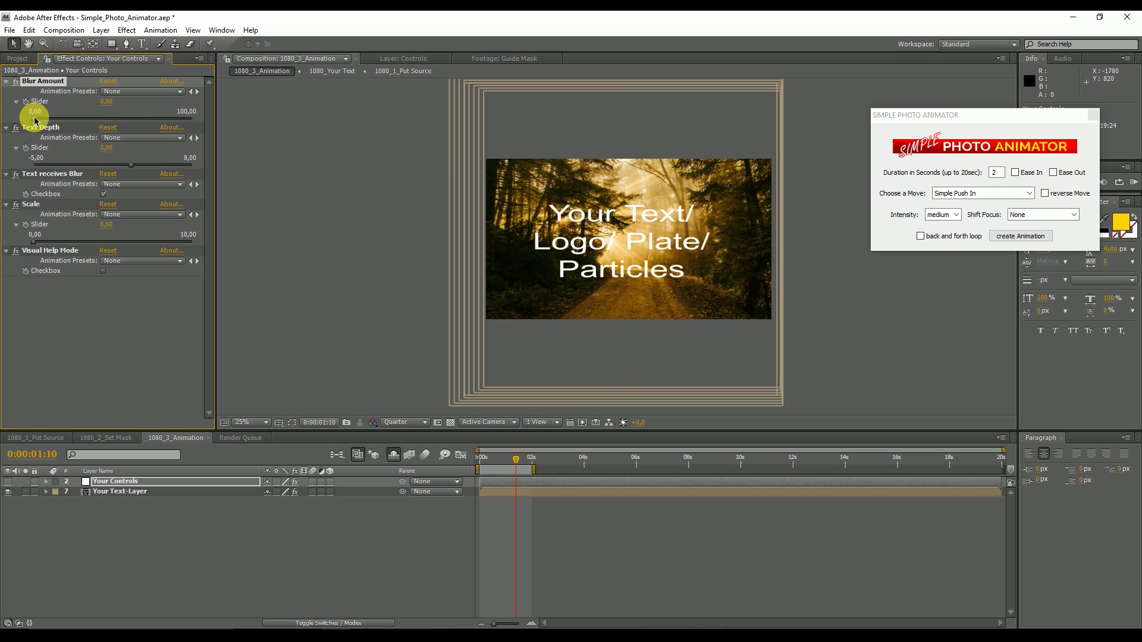
left_click_drag(34, 121, 168, 120)
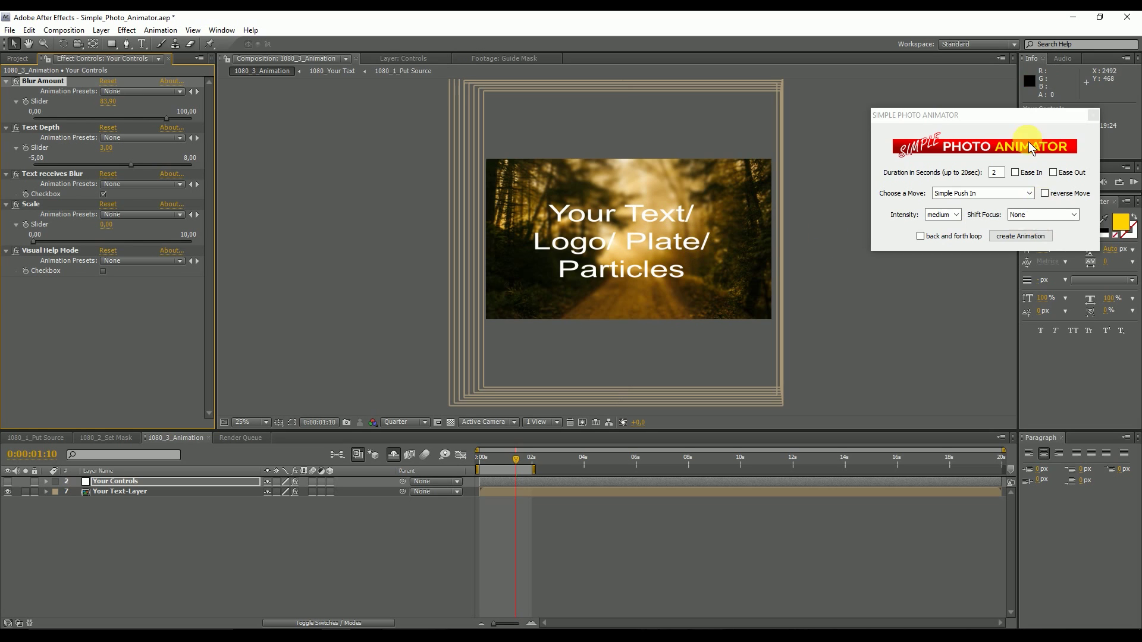
left_click(1075, 214)
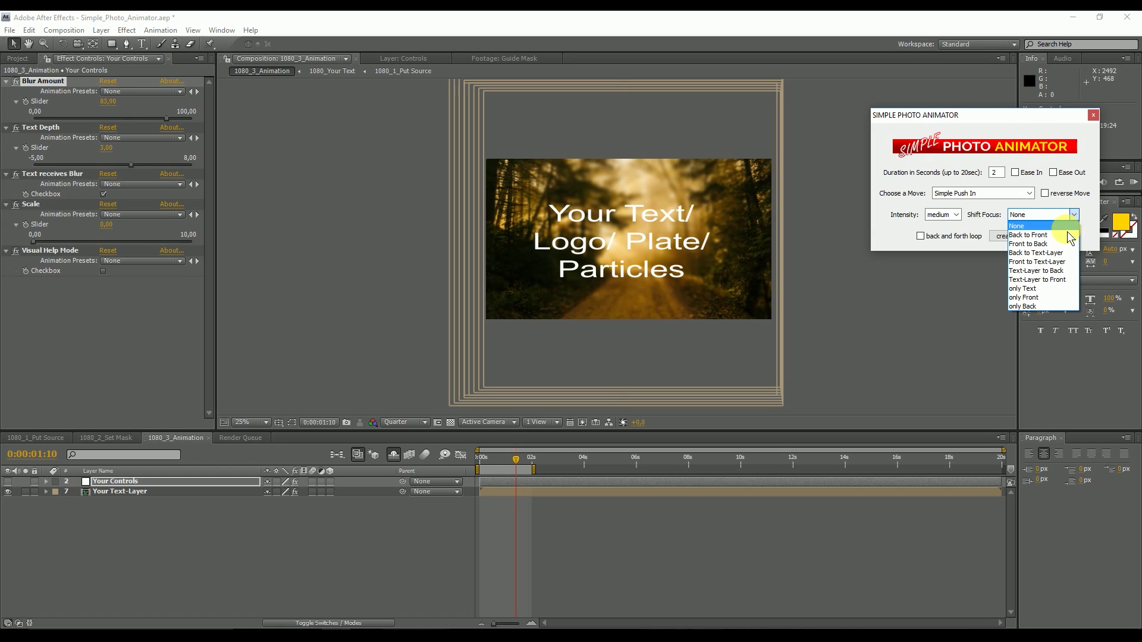
left_click(1039, 253)
left_click(1020, 236)
mouse_move(516, 459)
left_mouse_down()
mouse_move(481, 461)
mouse_move(527, 459)
left_mouse_up()
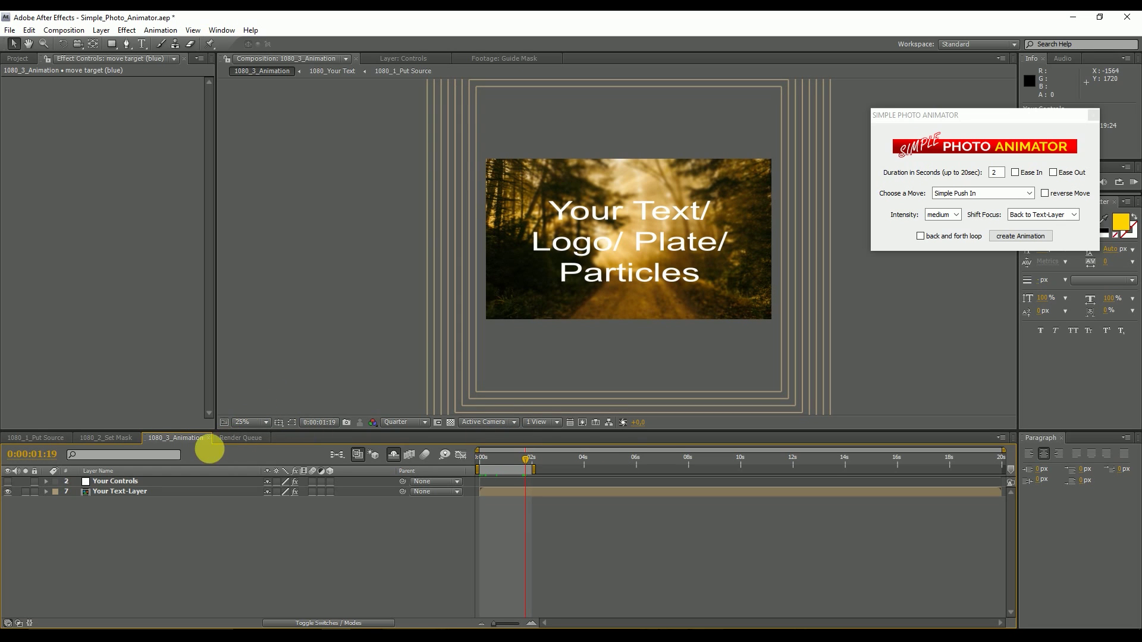
Step: Drag Your Controls' Text Depth to about 2,5 and hide Your Text-Layer
left_click(116, 482)
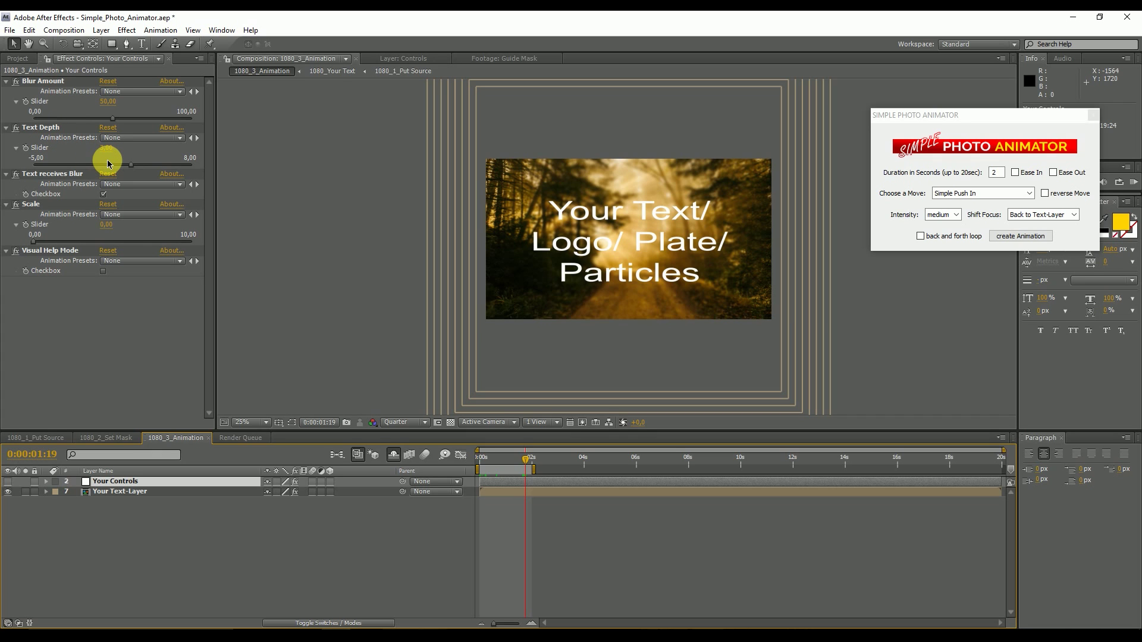
left_click(130, 171)
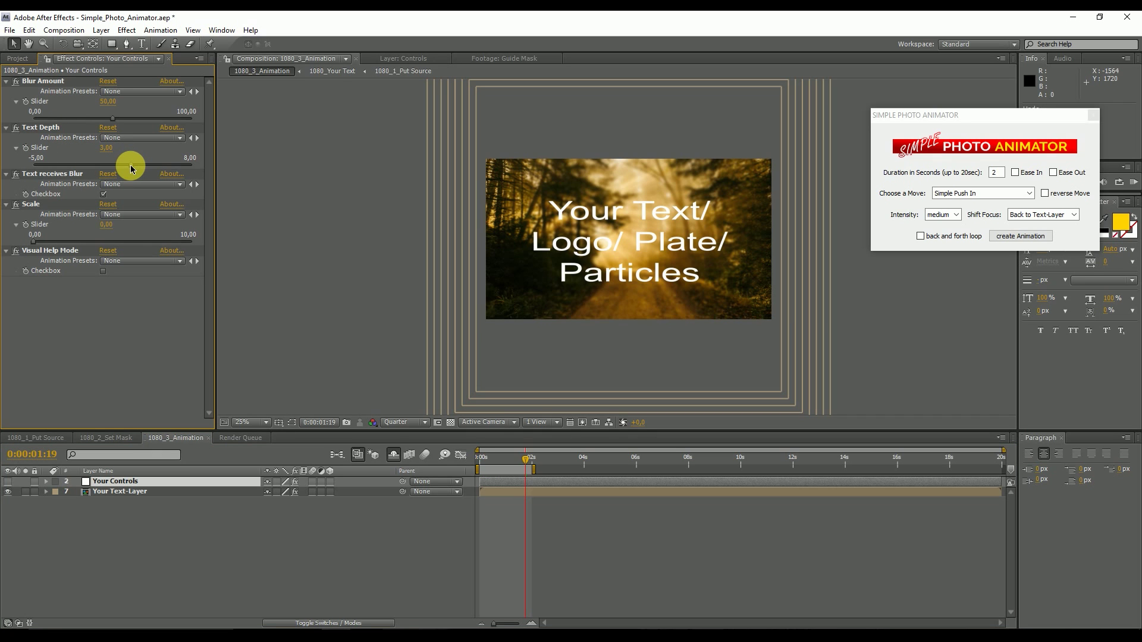
mouse_move(132, 169)
left_mouse_down()
mouse_move(175, 171)
mouse_move(64, 167)
mouse_move(110, 171)
left_mouse_up()
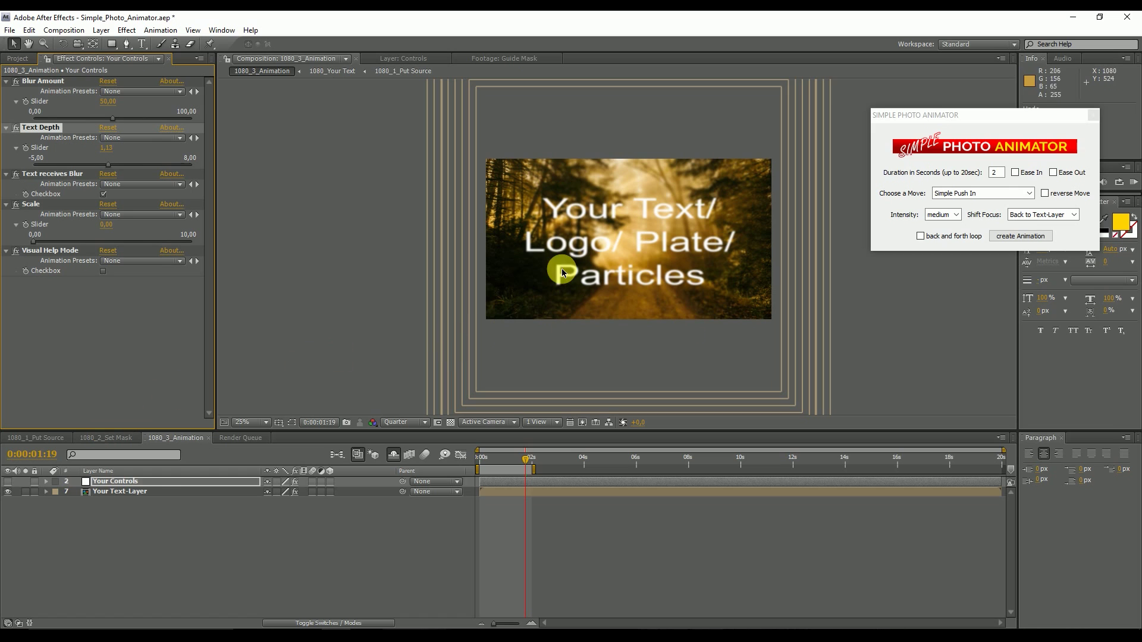
left_click(7, 492)
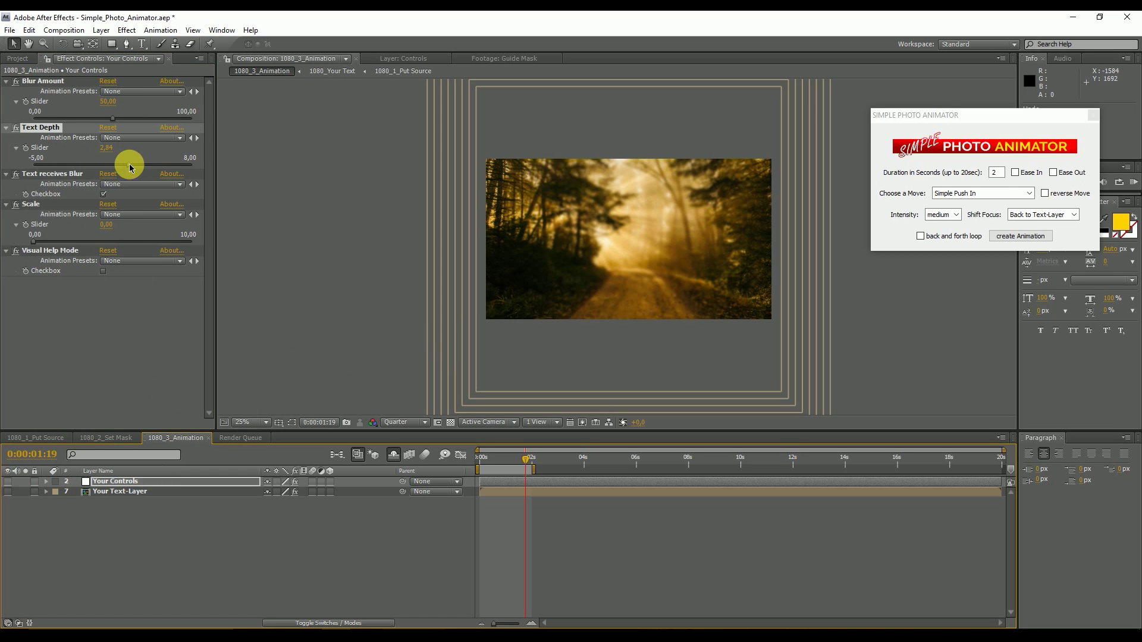
left_click_drag(110, 166, 131, 172)
Step: Set Shift Focus to 'only Text' in Simple Photo Animator and create the animation
left_click(1074, 215)
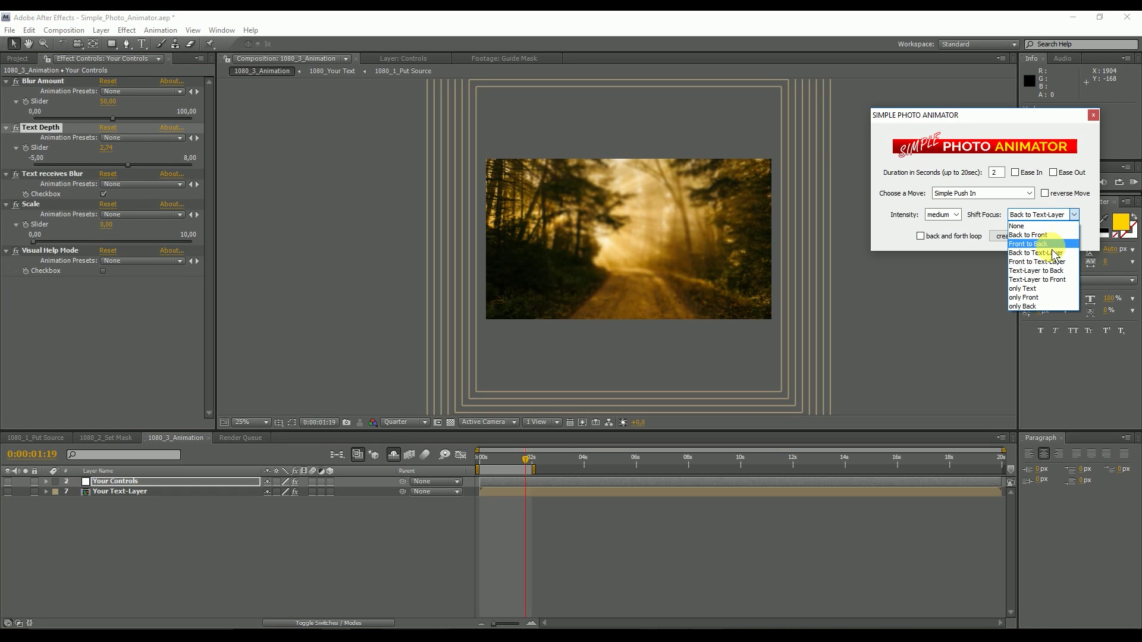
left_click(1048, 291)
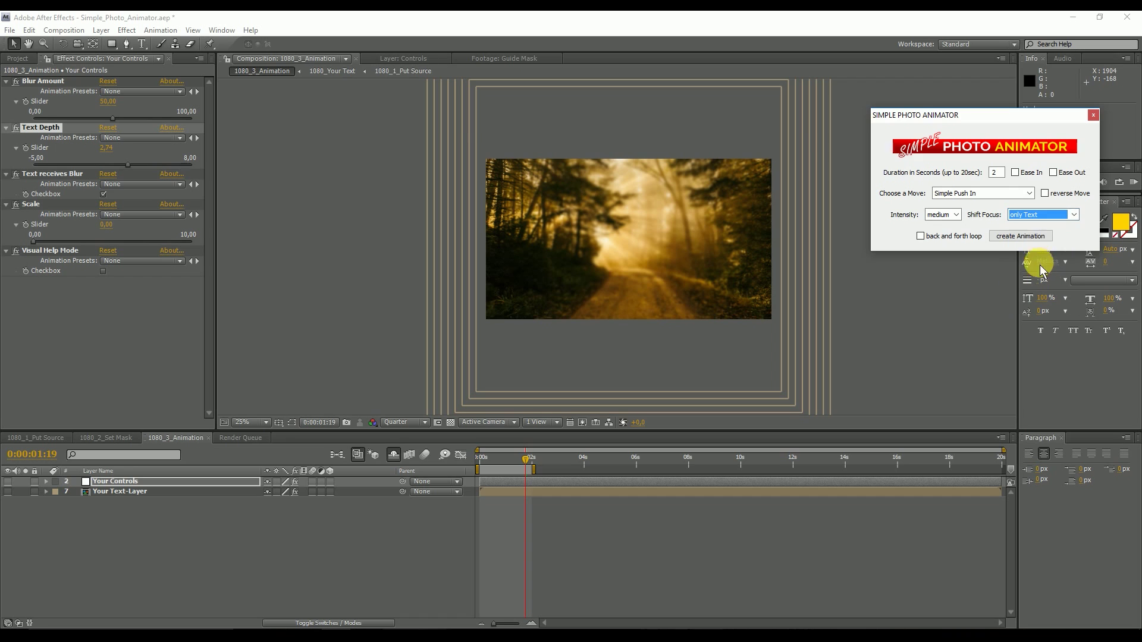
left_click(1032, 236)
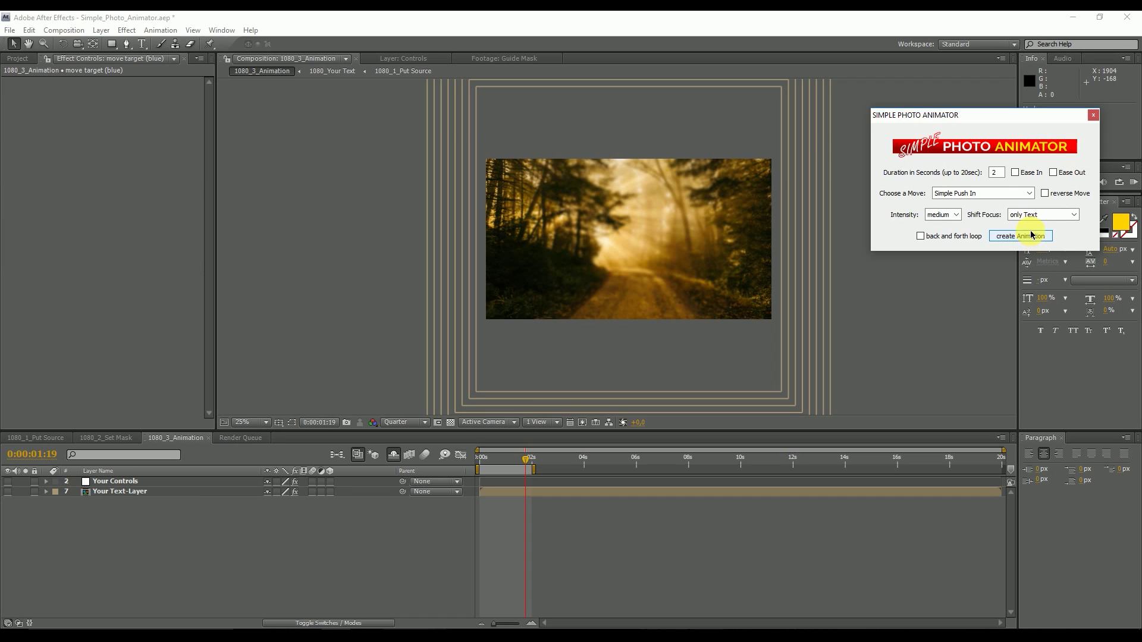
Step: Set Text Depth on Your Controls to 1
left_click(113, 481)
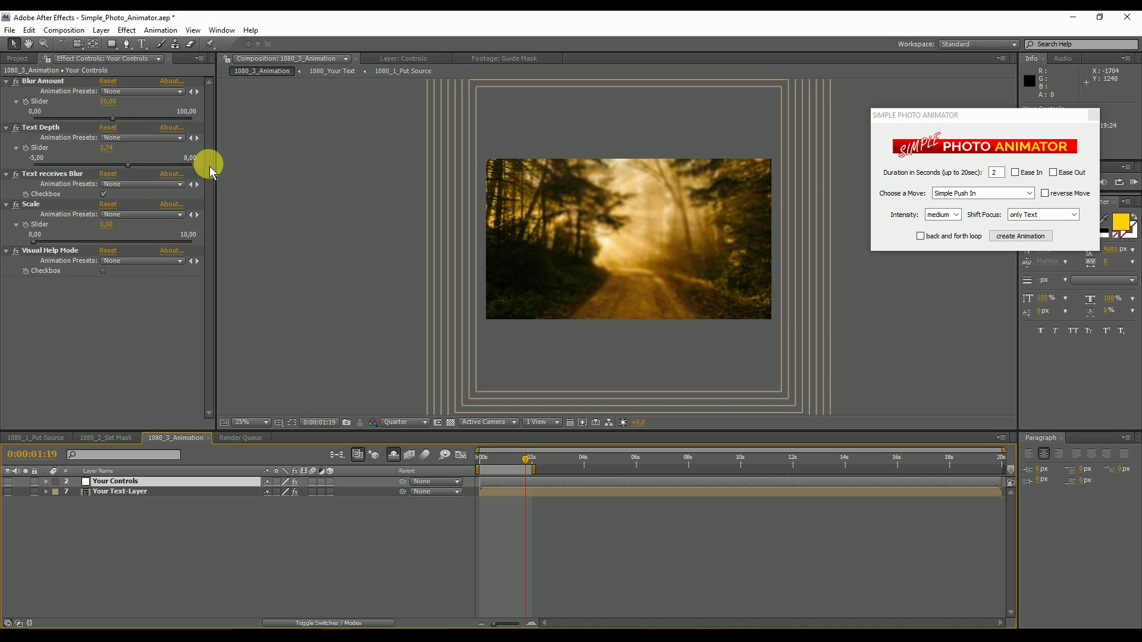
left_click(110, 150)
type("1")
key("Return")
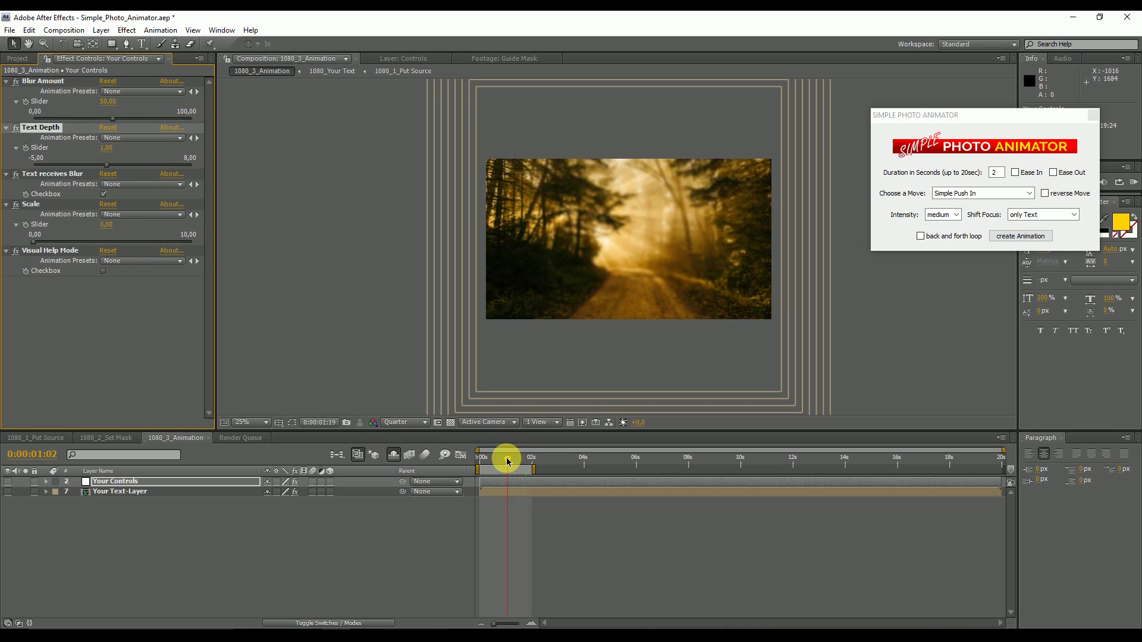
Step: Show Your Text-Layer, scrub the animation, and toggle Text receives Blur off and back on
left_click_drag(505, 461, 503, 461)
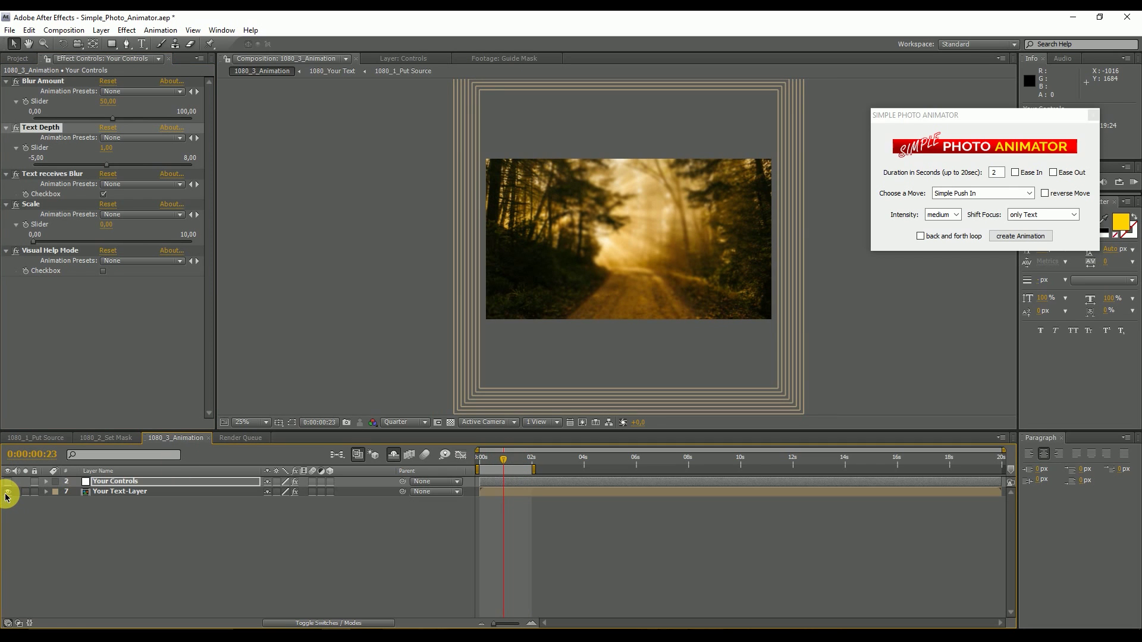
left_click(7, 496)
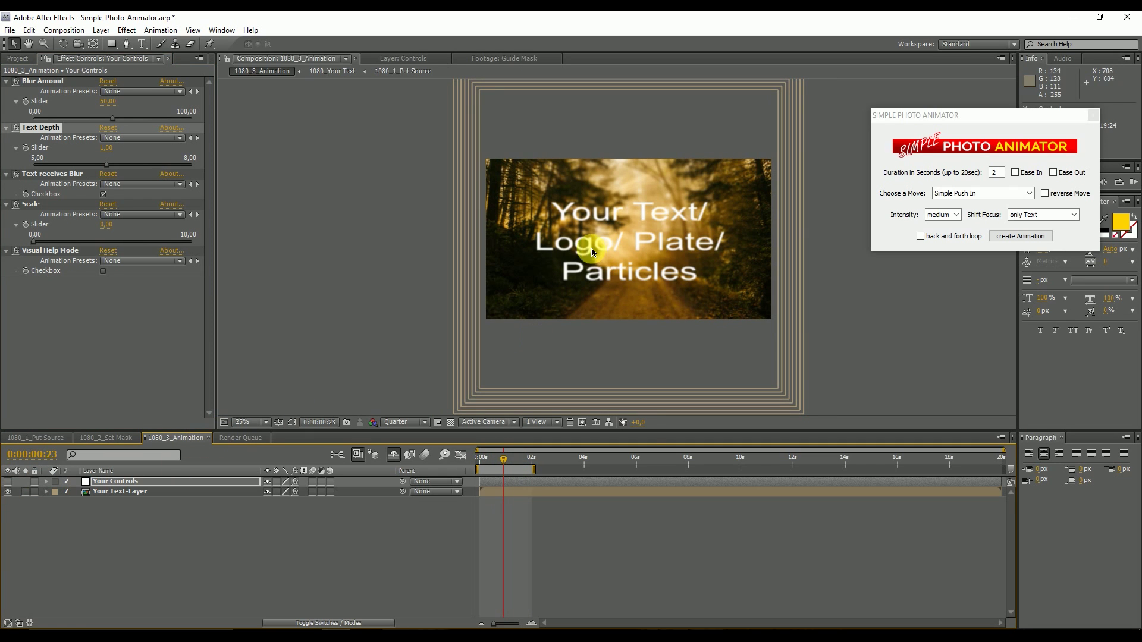
left_click(485, 463)
left_click_drag(485, 460, 528, 461)
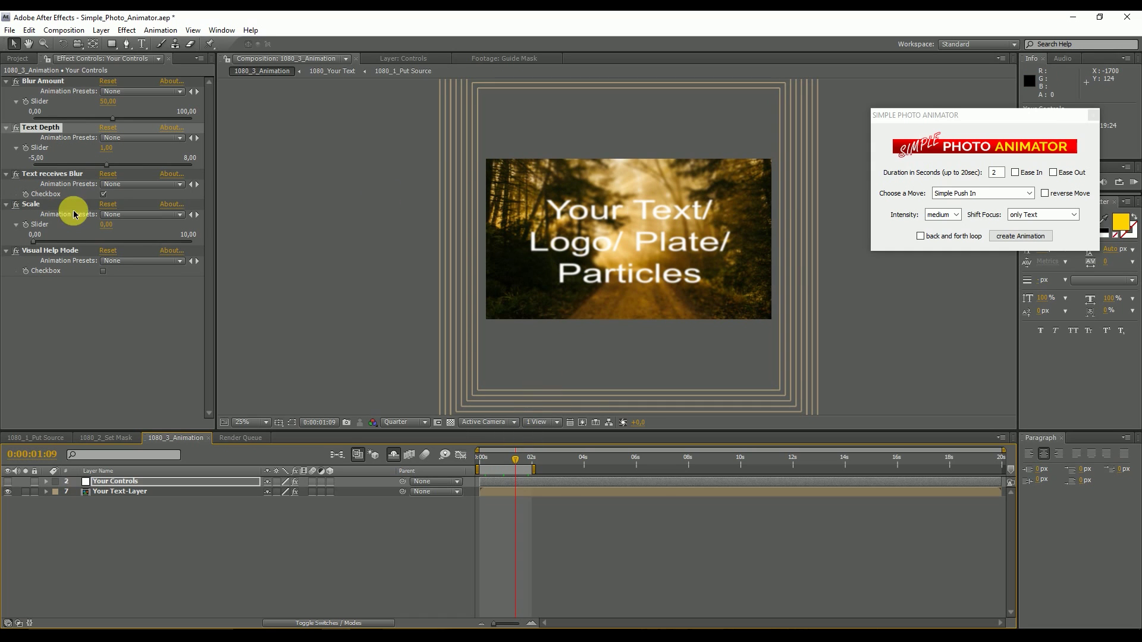
left_click(104, 196)
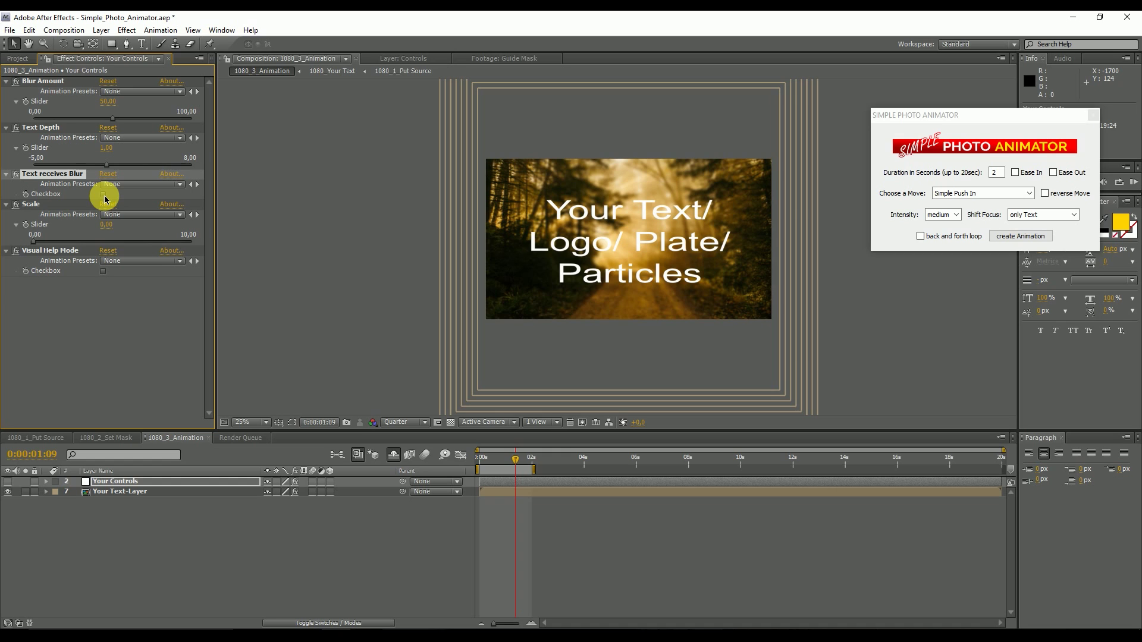
left_click(104, 197)
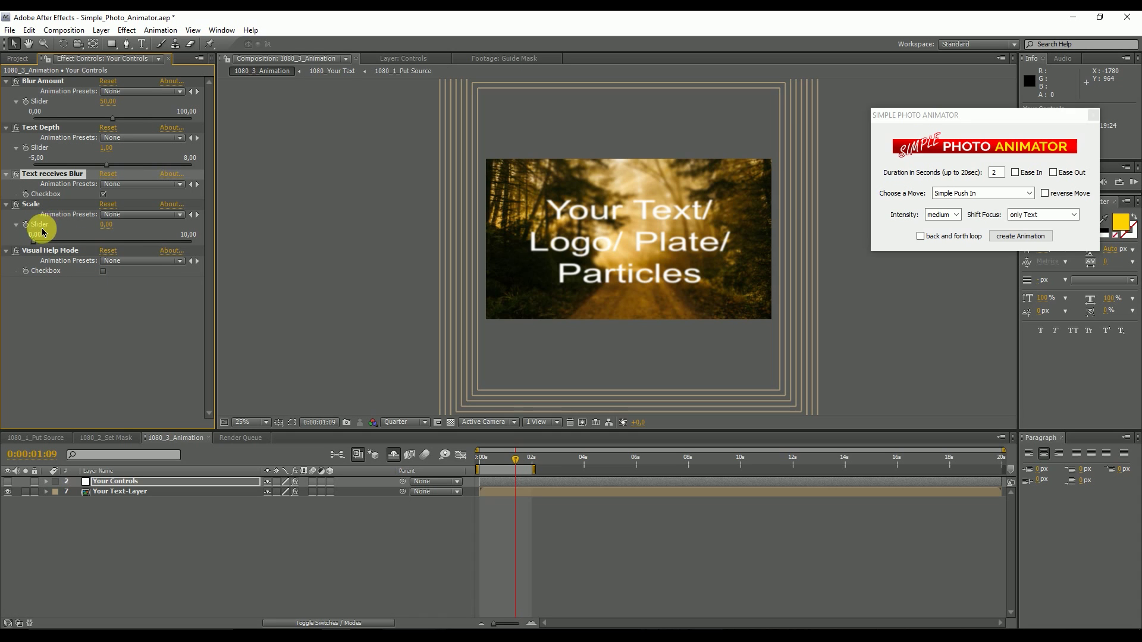
mouse_move(36, 246)
left_mouse_down()
mouse_move(161, 254)
mouse_move(31, 247)
left_mouse_up()
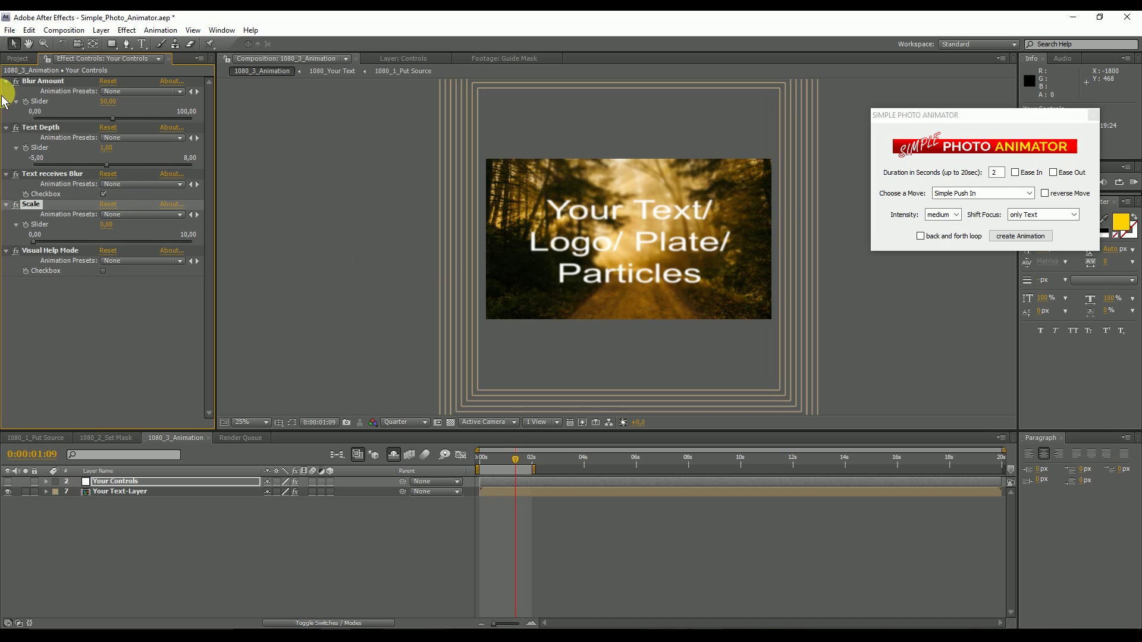
left_click(18, 58)
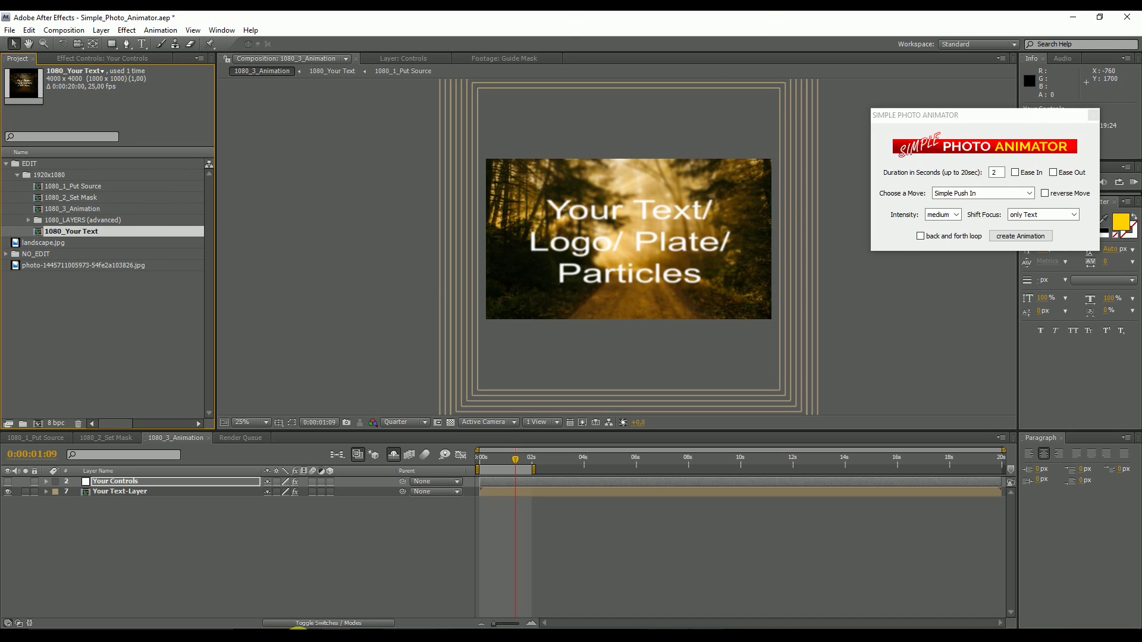
key("alt+Tab")
left_click_drag(808, 236, 83, 313)
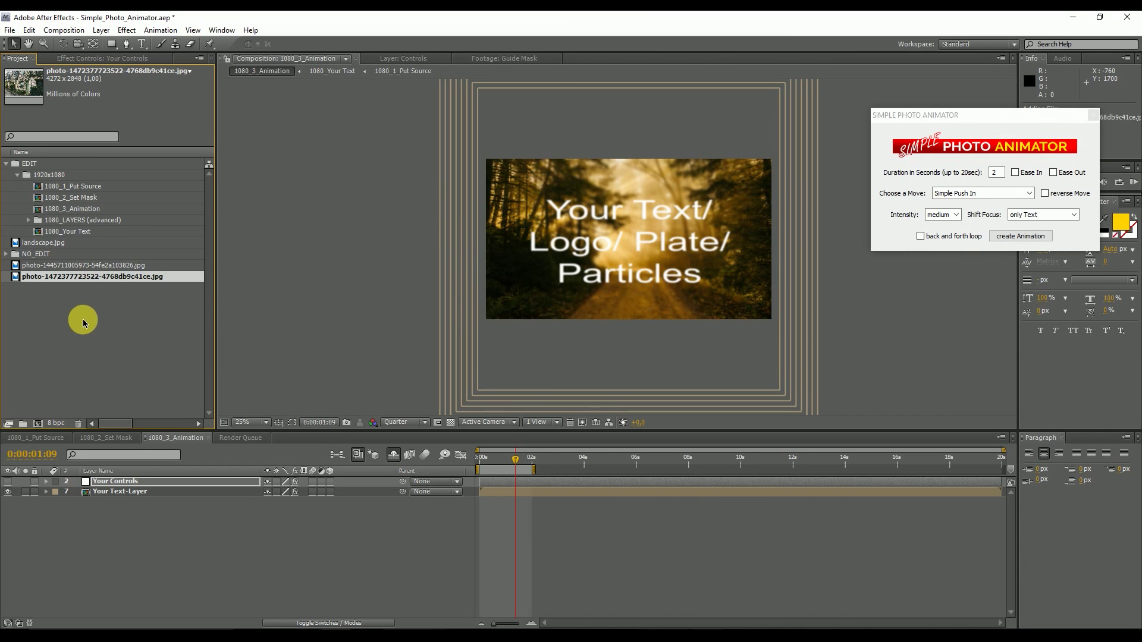
Step: In 1080_1_Put Source, replace the forest photo with the cottage photo, scaled to fit
left_click(42, 440)
left_click(115, 484)
key("Delete")
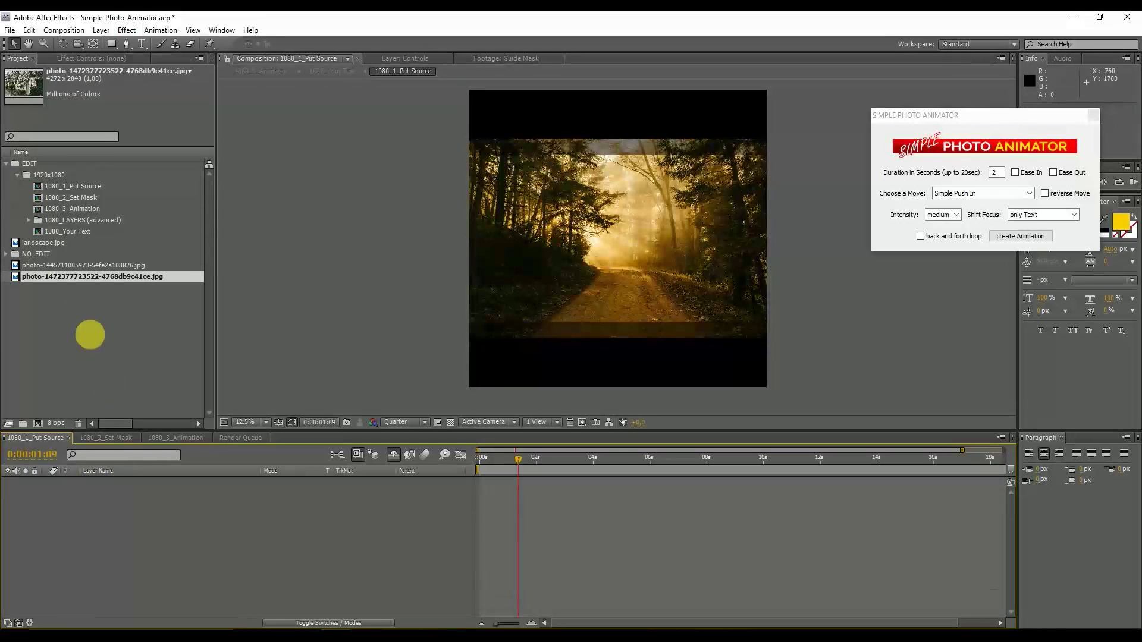
left_click_drag(36, 276, 113, 501)
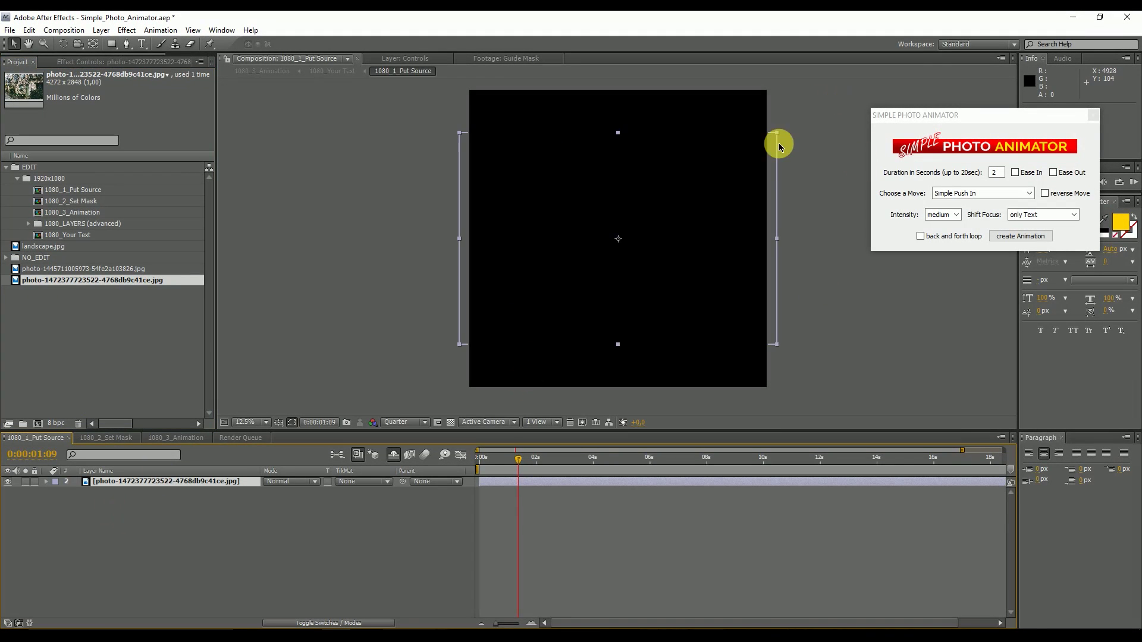
mouse_move(777, 133)
left_mouse_down()
mouse_move(757, 145)
mouse_move(771, 138)
left_mouse_up()
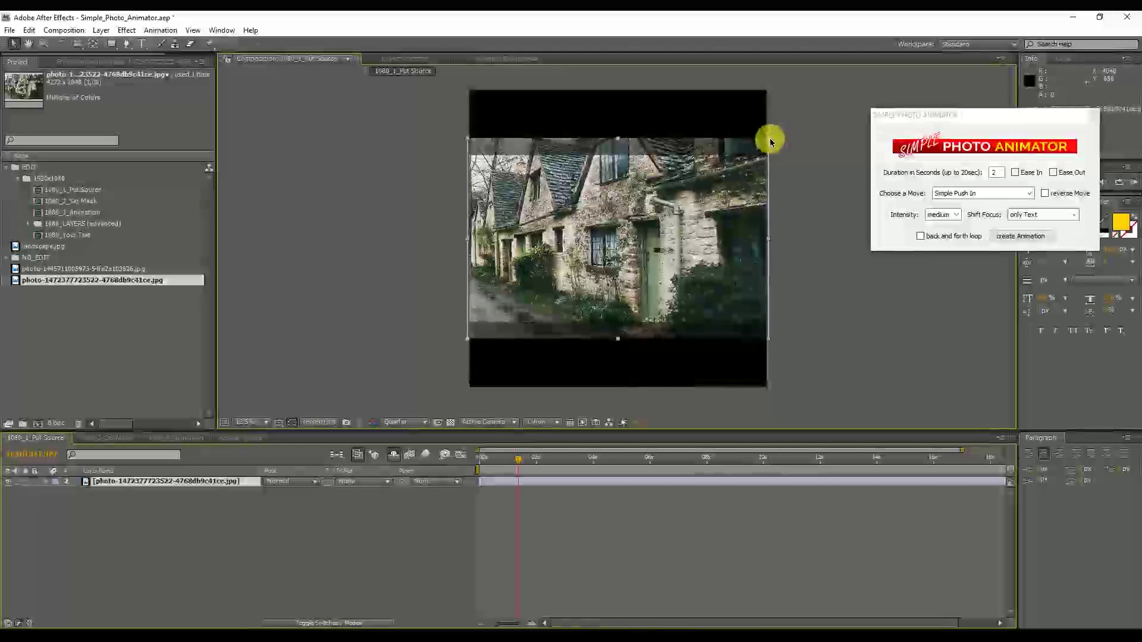
Step: In 1080_2_Set Mask, replace Mask 1 with a new mask around the bright left-edge strip
left_click(112, 438)
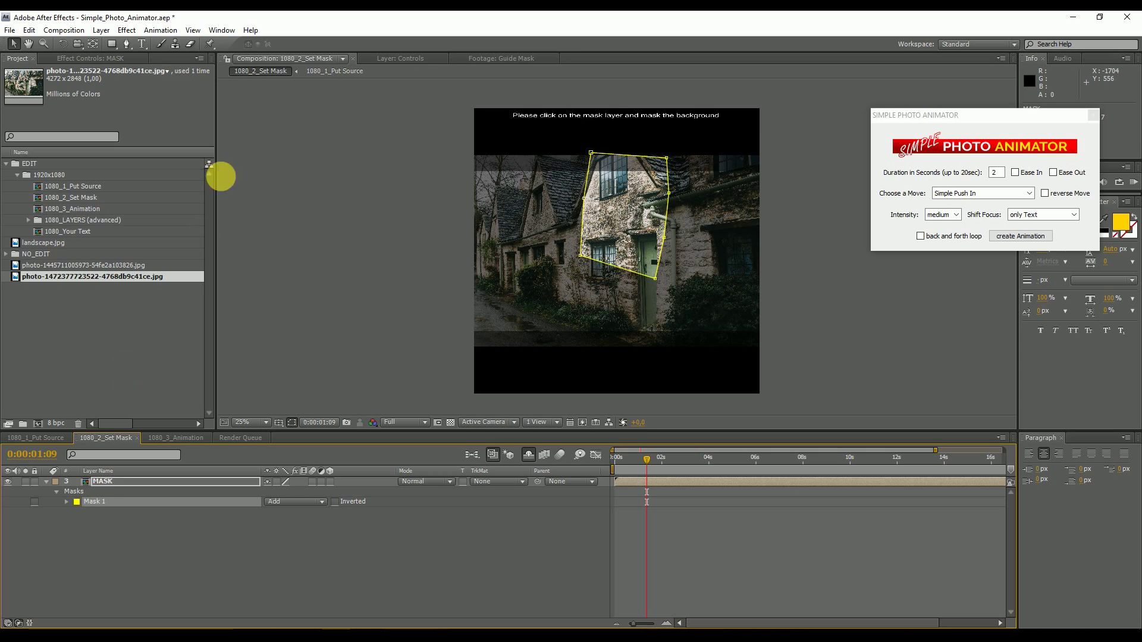
key("Delete")
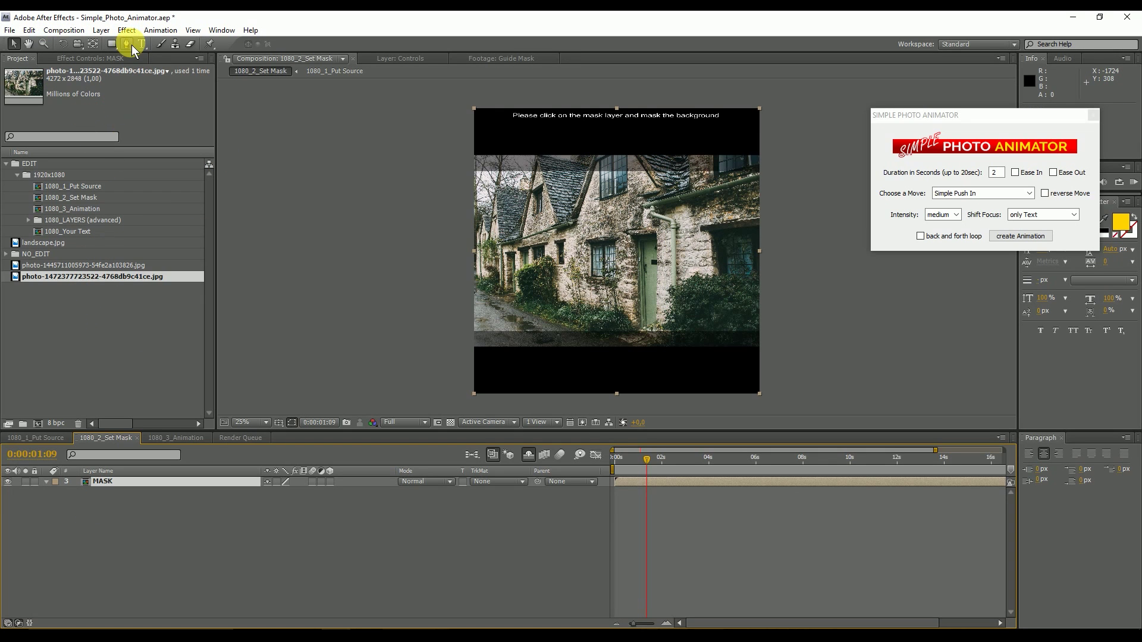
left_click(126, 44)
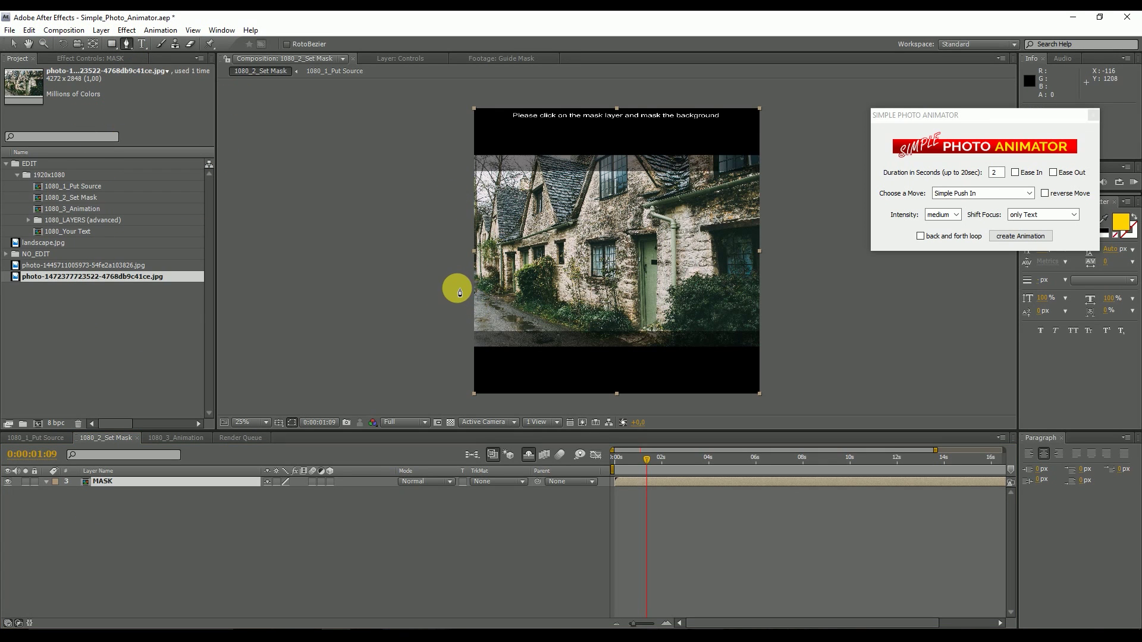
left_click(487, 288)
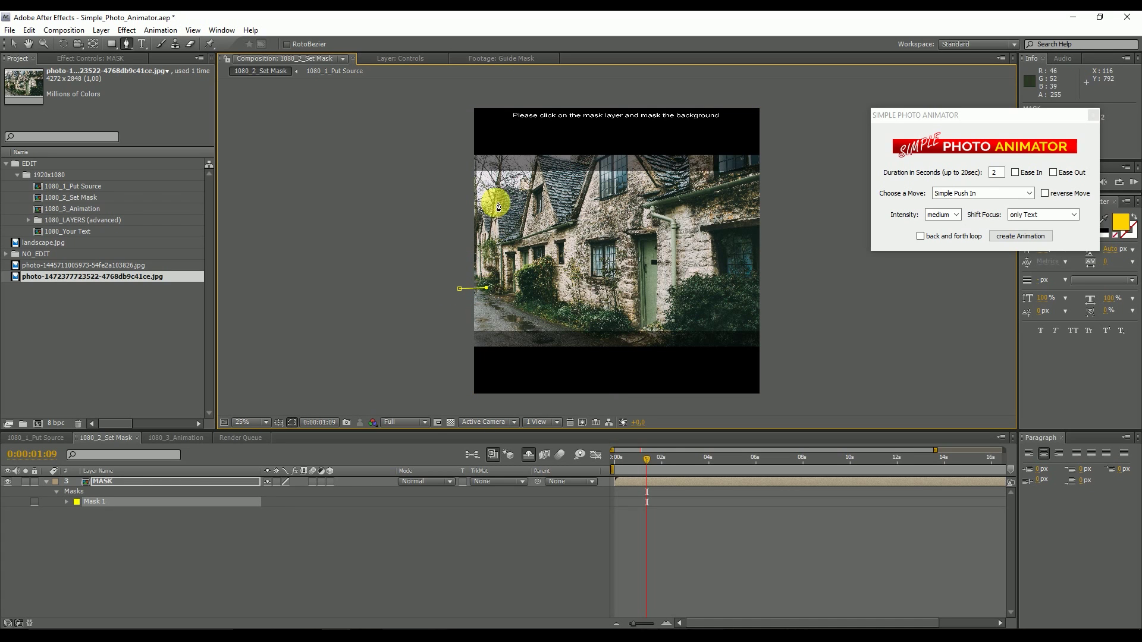
left_click(497, 149)
left_click(463, 146)
left_click(462, 291)
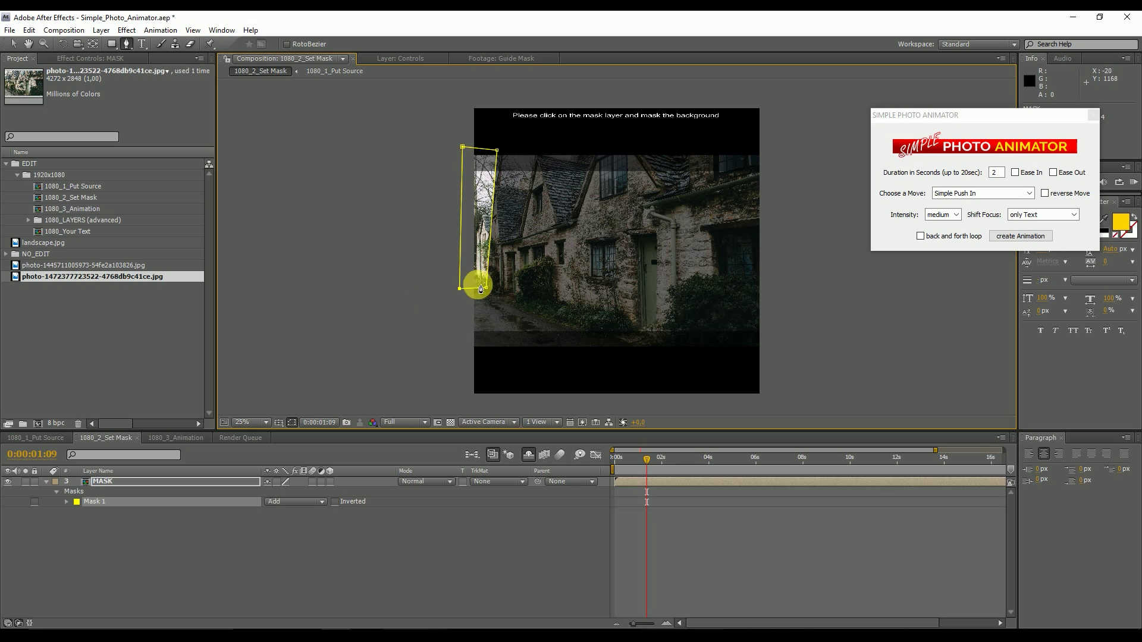
left_click(13, 43)
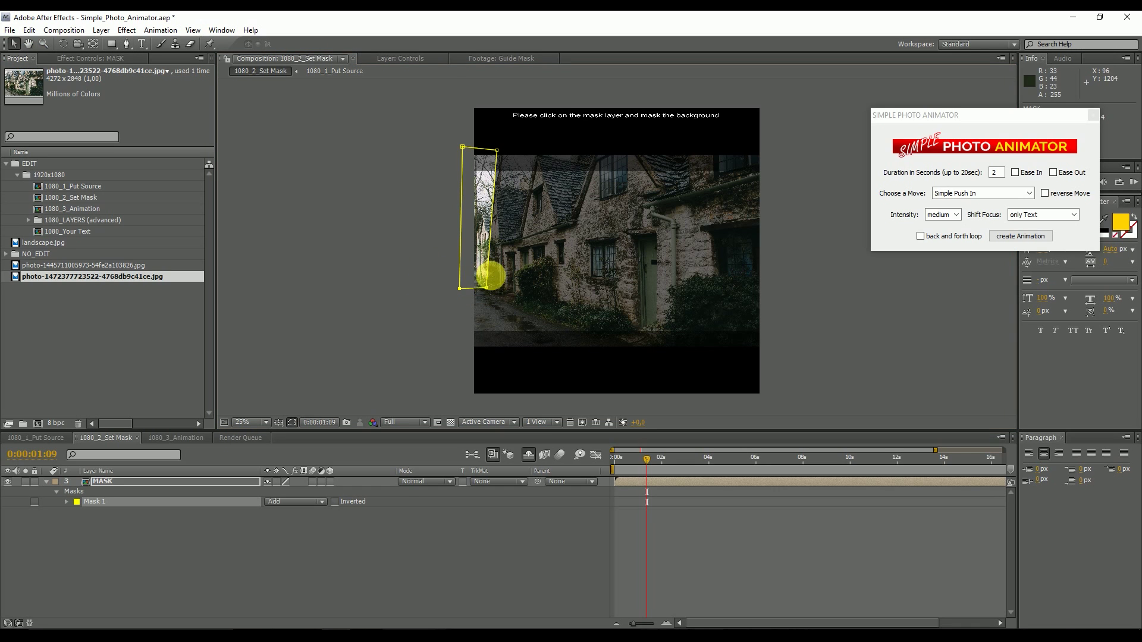
left_click_drag(498, 151, 490, 150)
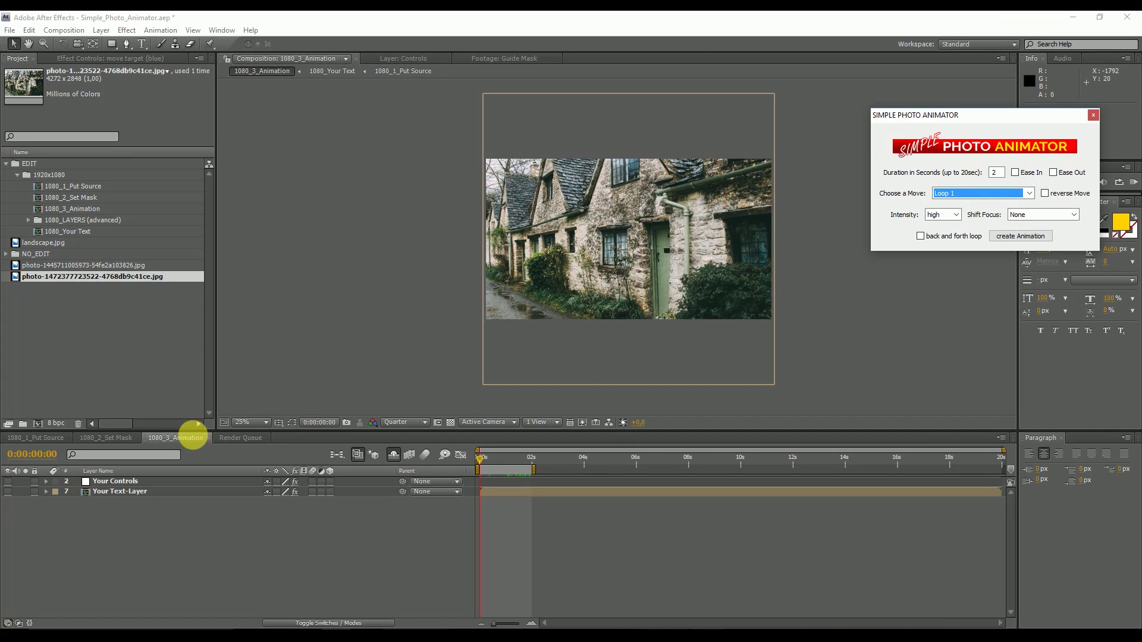
Step: In the 1080_3_Animation composition, set the animator's camera move to Loop 1
left_click(186, 441)
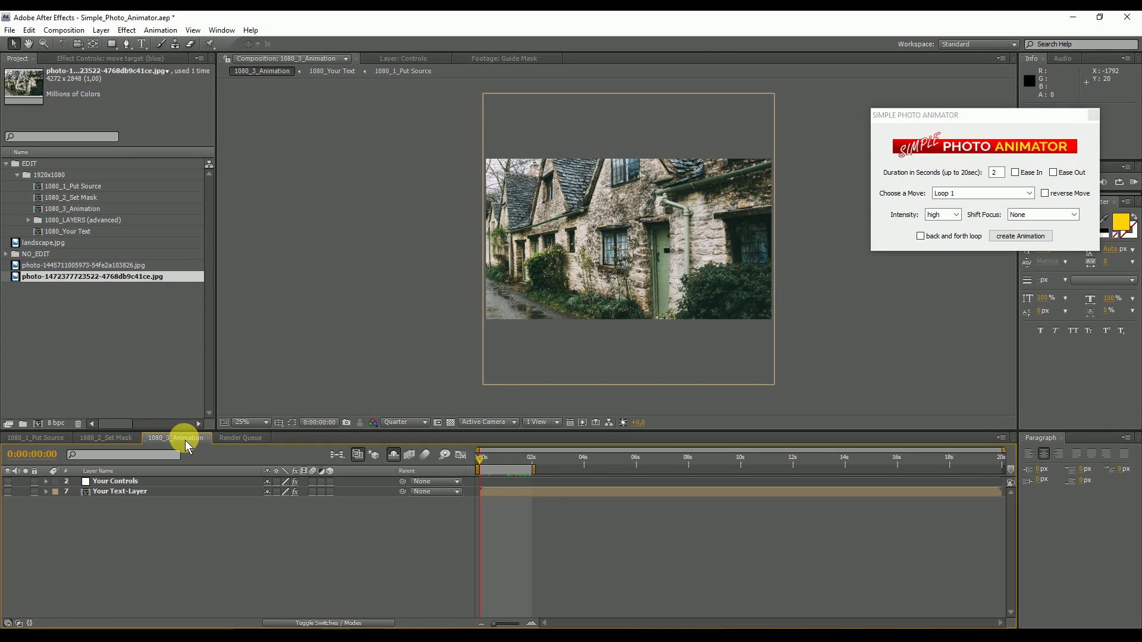
left_click(1003, 172)
left_click(1030, 196)
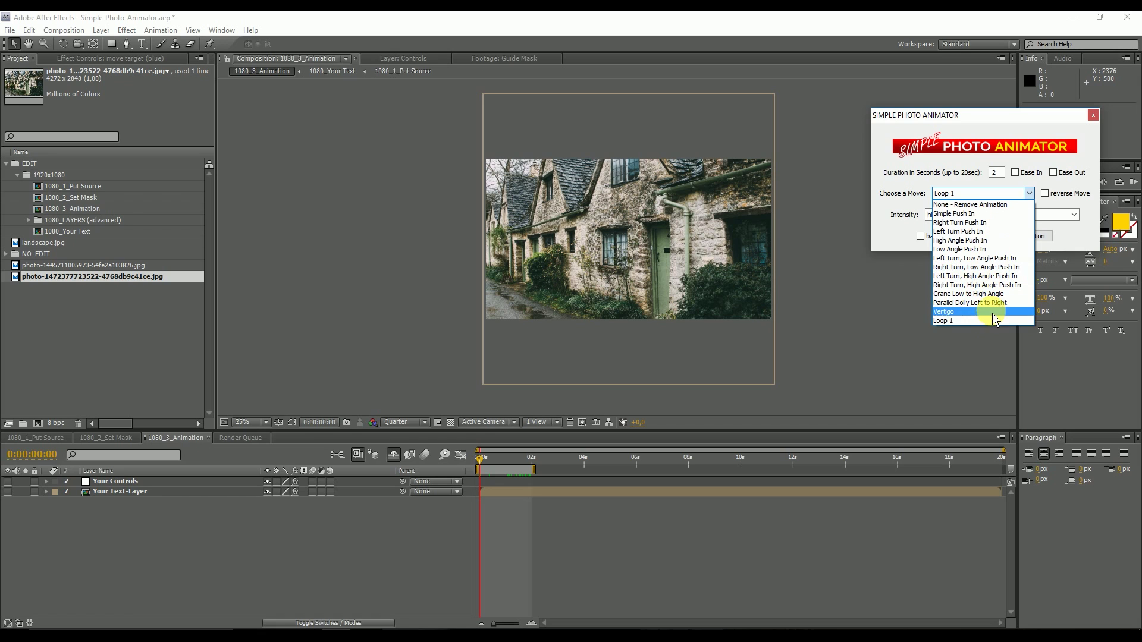
left_click(970, 324)
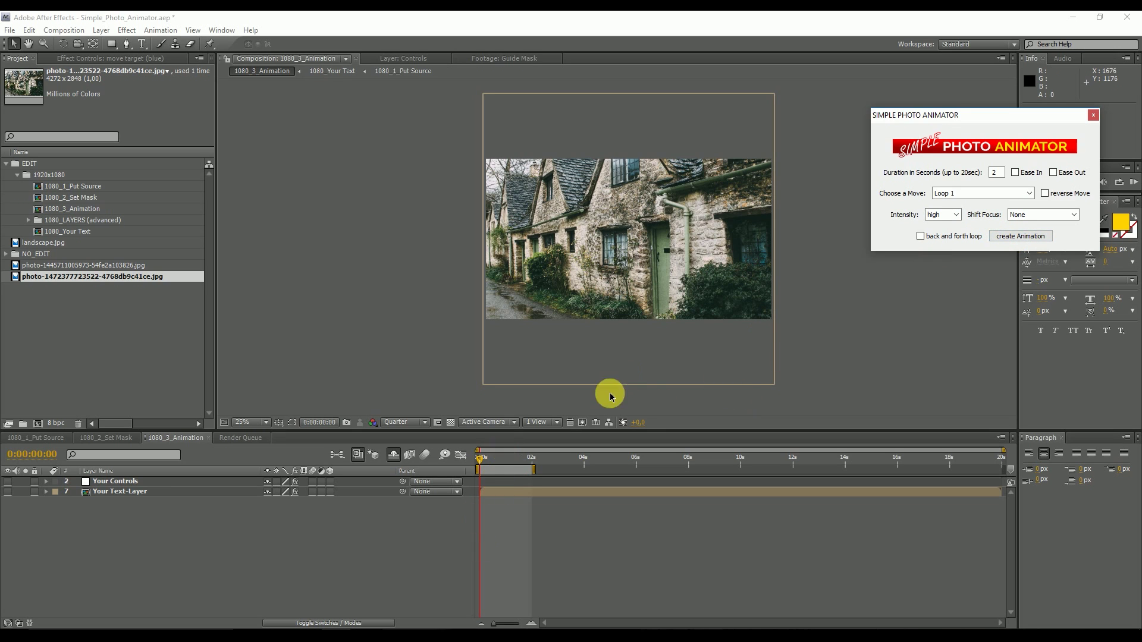
Step: Advance the preview to about 0:00:01:13 and zoom the viewer to 50% and back to 25%
left_click(480, 462)
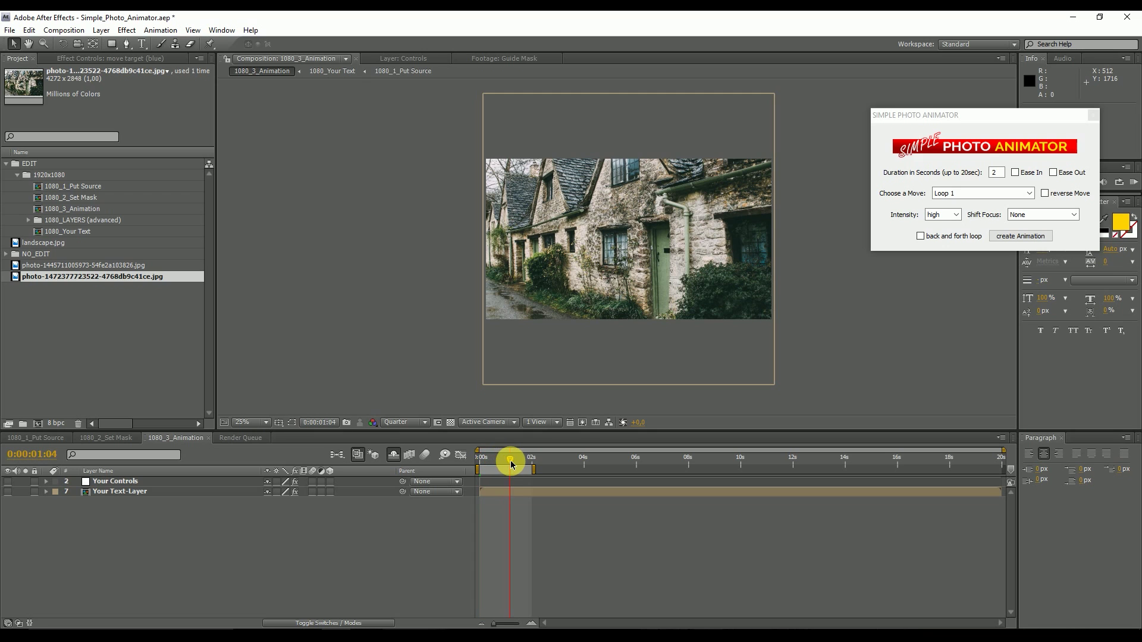
left_click_drag(514, 464, 518, 461)
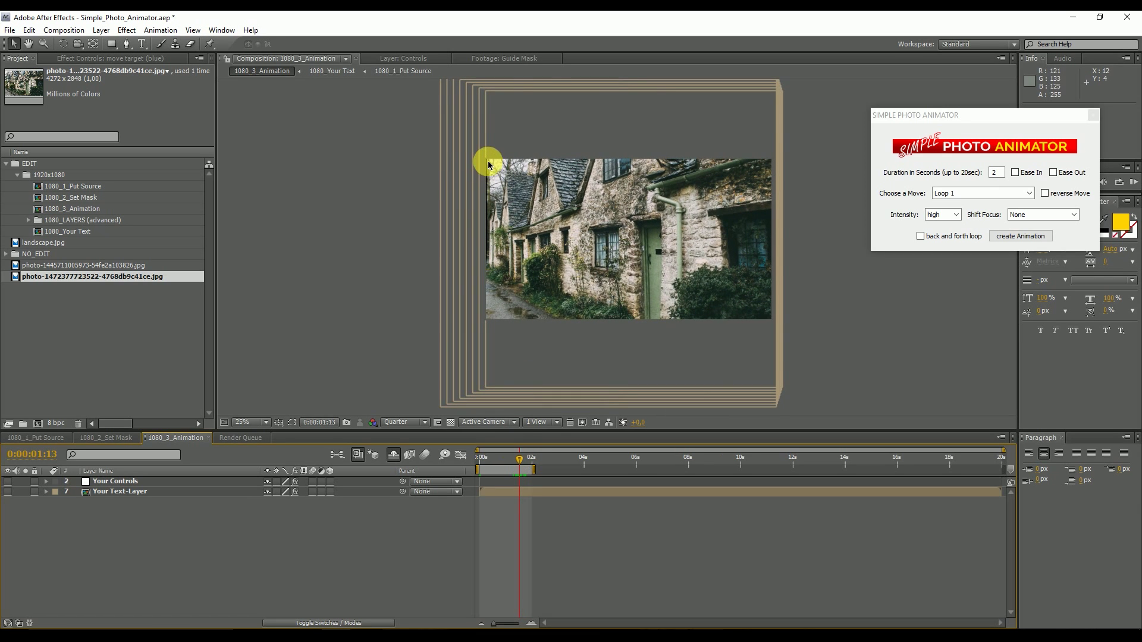
key("period")
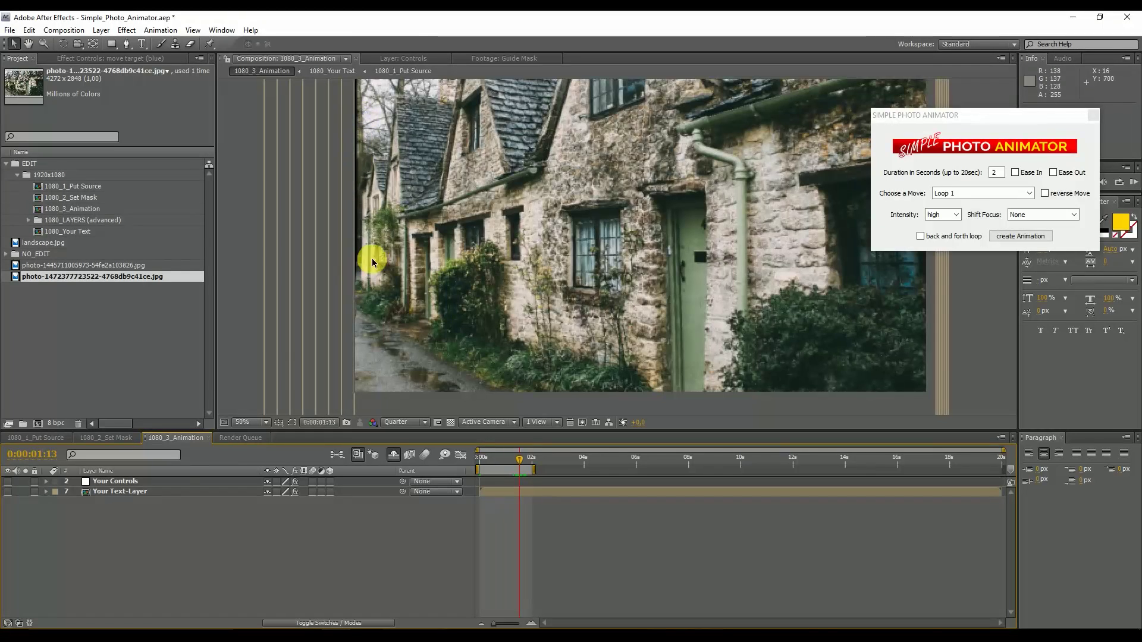
key("comma")
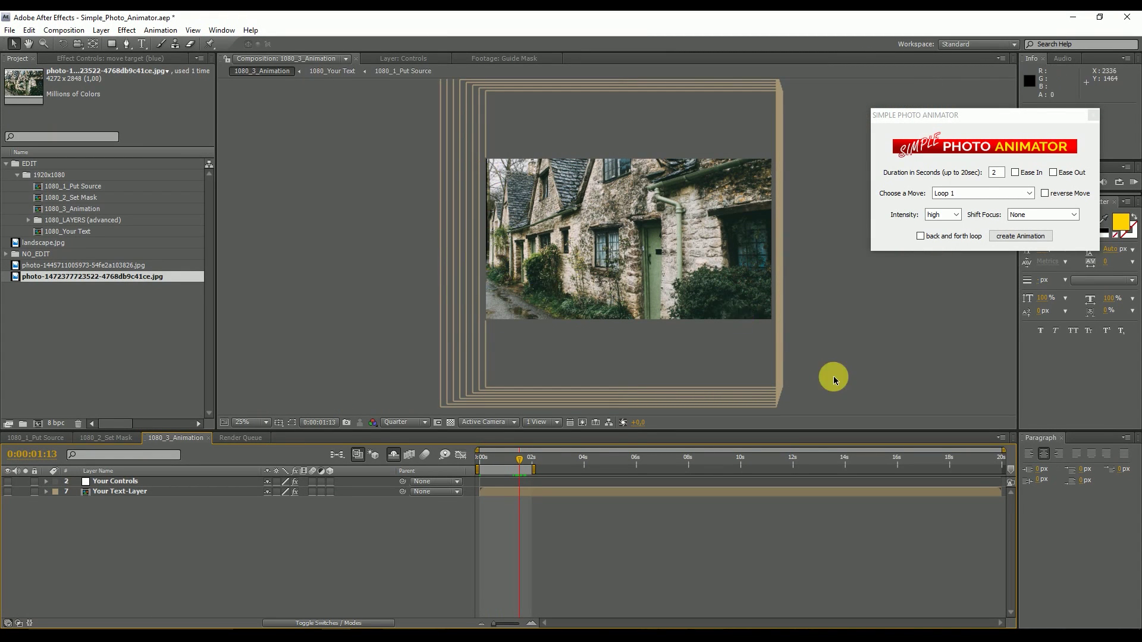
Step: Raise the Your Controls Scale effect from 0.00 to 0,64, then return the playhead to 0:00:00:00
left_click(121, 482)
left_click(95, 58)
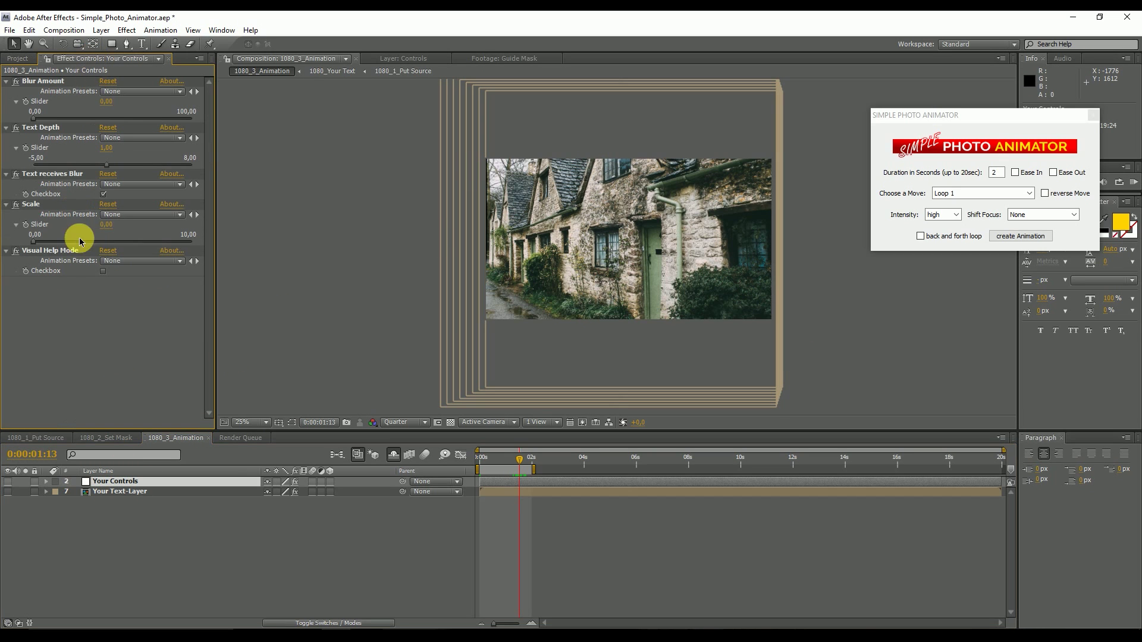
left_click_drag(35, 246, 45, 246)
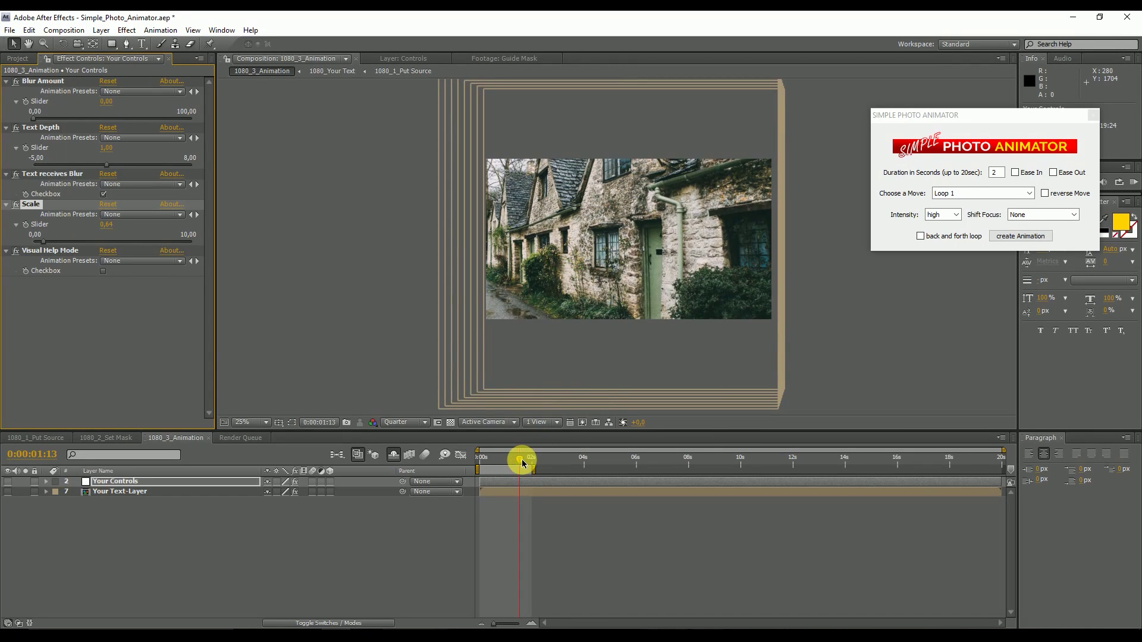
left_click_drag(520, 459, 467, 461)
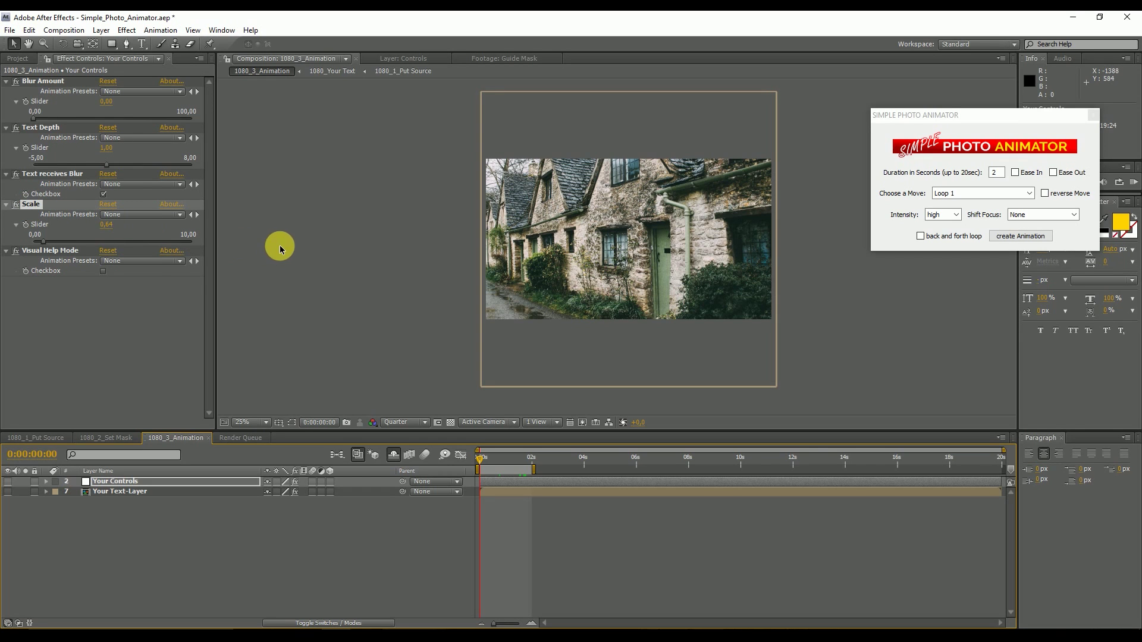
Step: Enable Visual Help Mode and raise Text Depth from 1,00 to 3,00 at the first frame
left_click(104, 272)
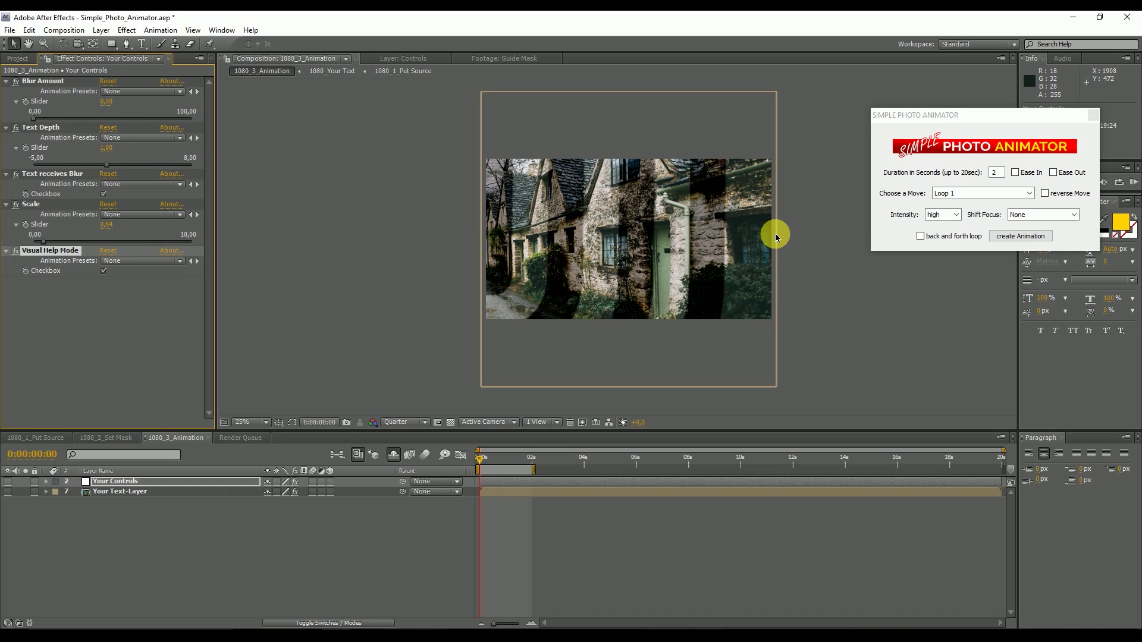
left_click_drag(492, 462, 461, 459)
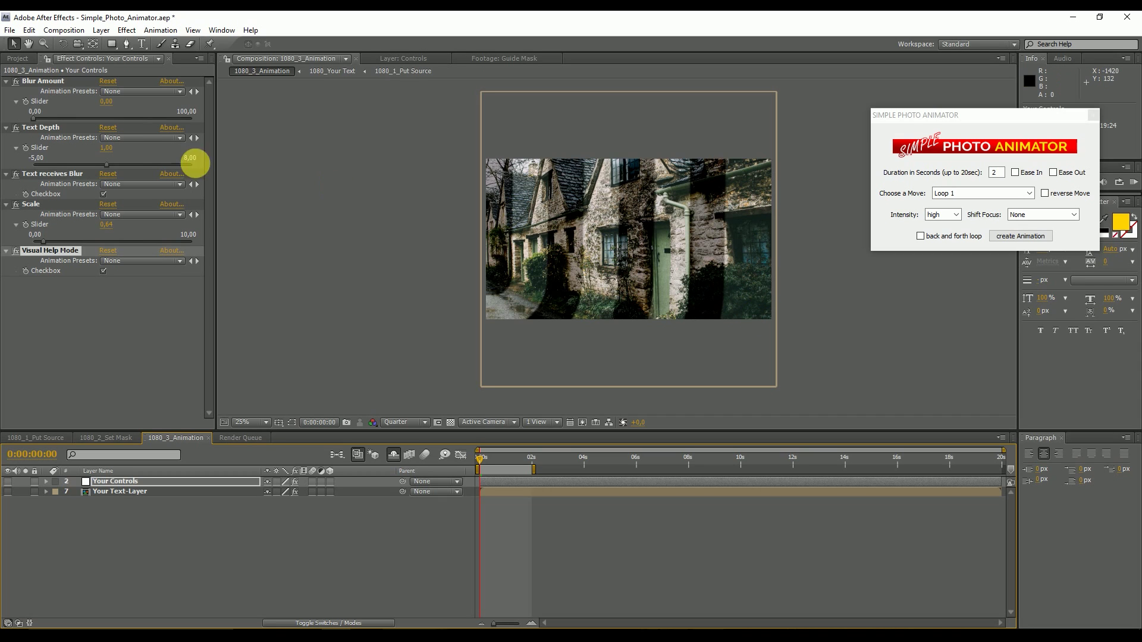
left_click_drag(108, 169, 115, 172)
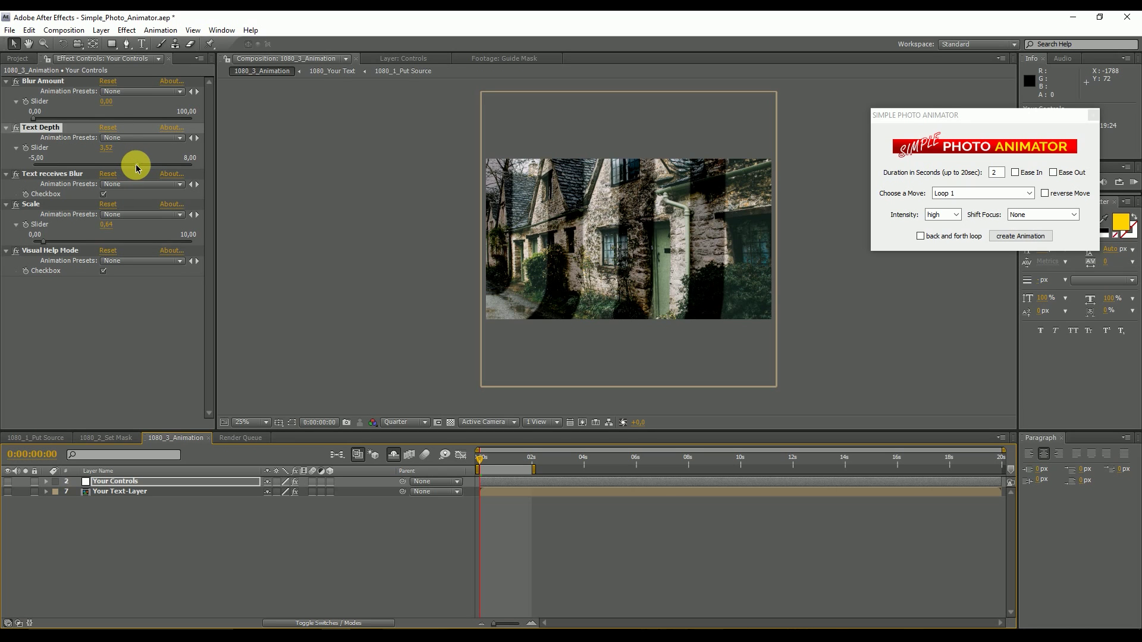
left_click_drag(136, 168, 133, 165)
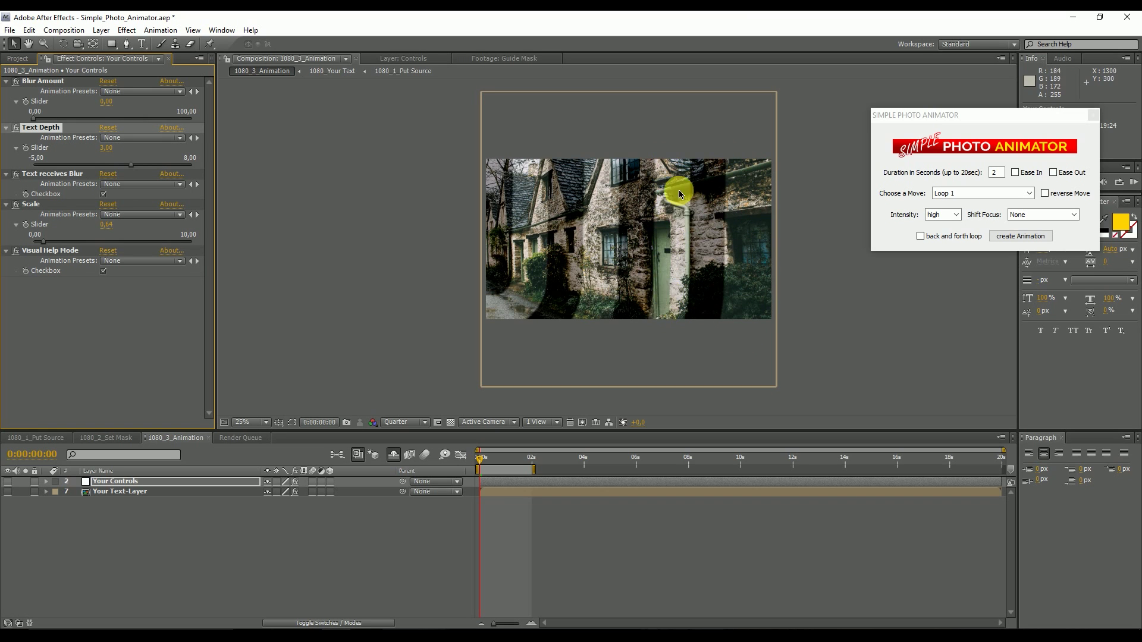
Step: Disable Visual Help Mode, preview the animation, and stop it back at the start
left_click(104, 271)
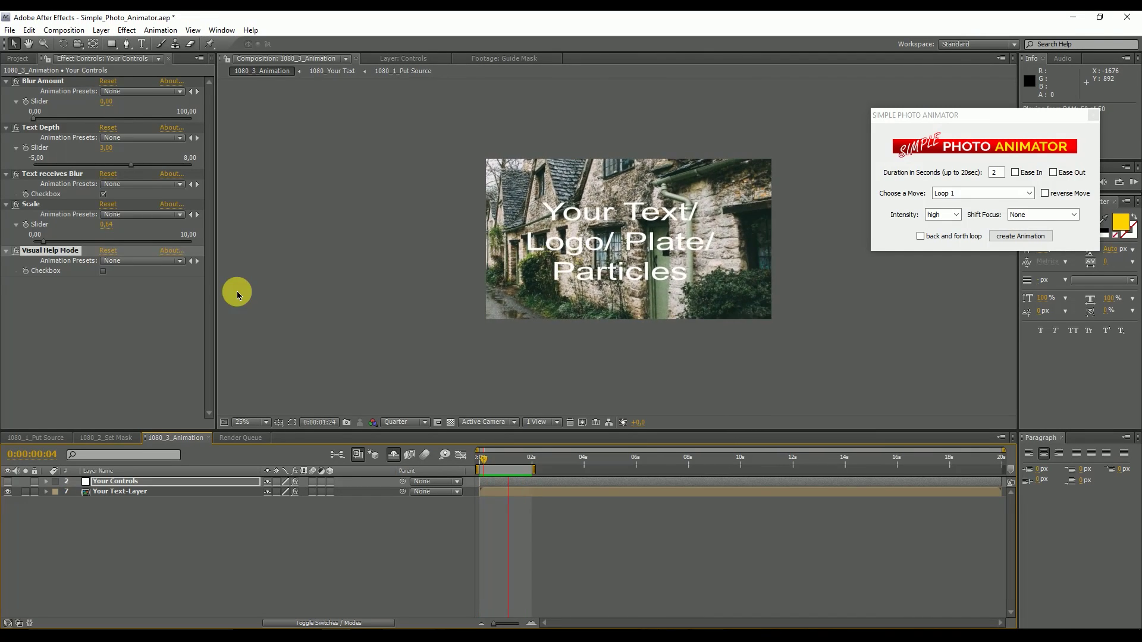
left_click(479, 459)
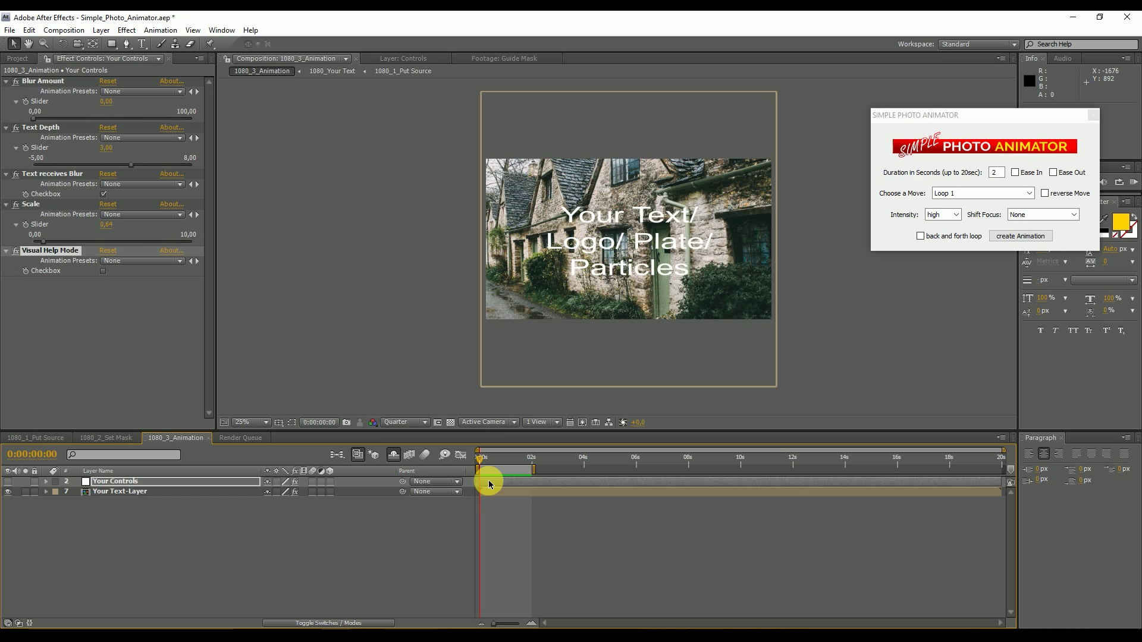
Step: Add 1080_3_Animation to the render queue with Render Settings at 30 fps
key("ctrl+m")
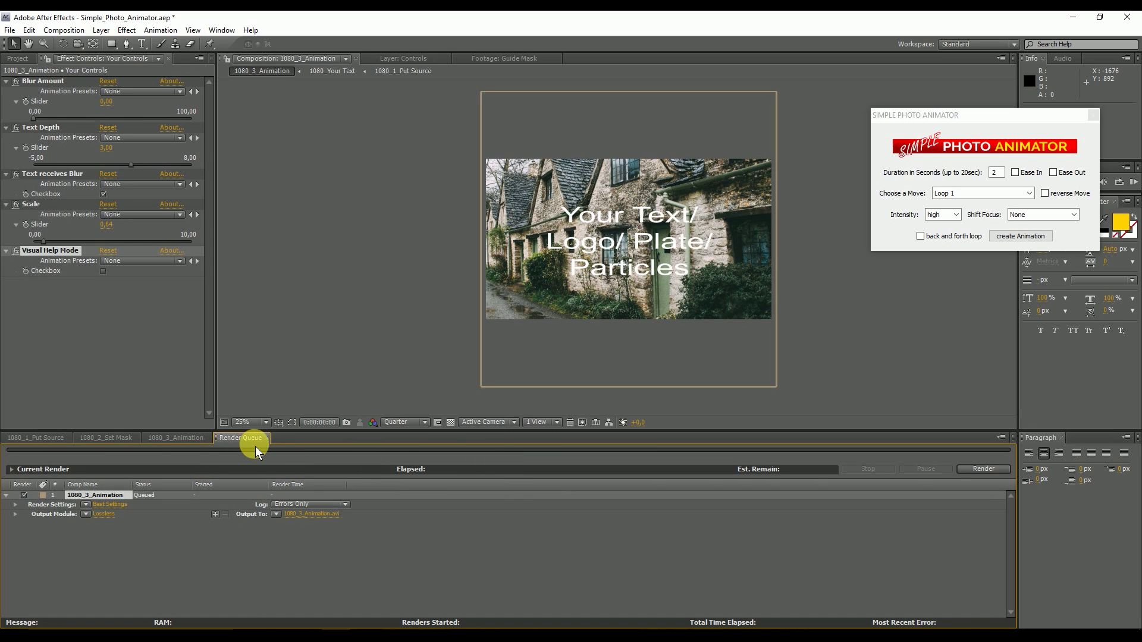
left_click(113, 505)
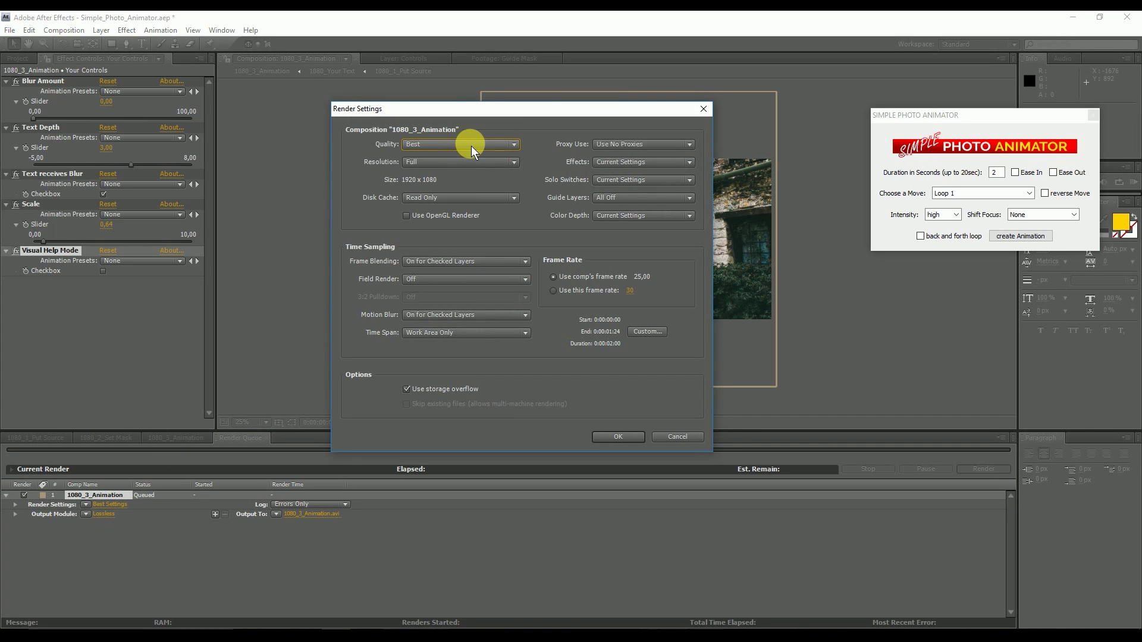
left_click(589, 291)
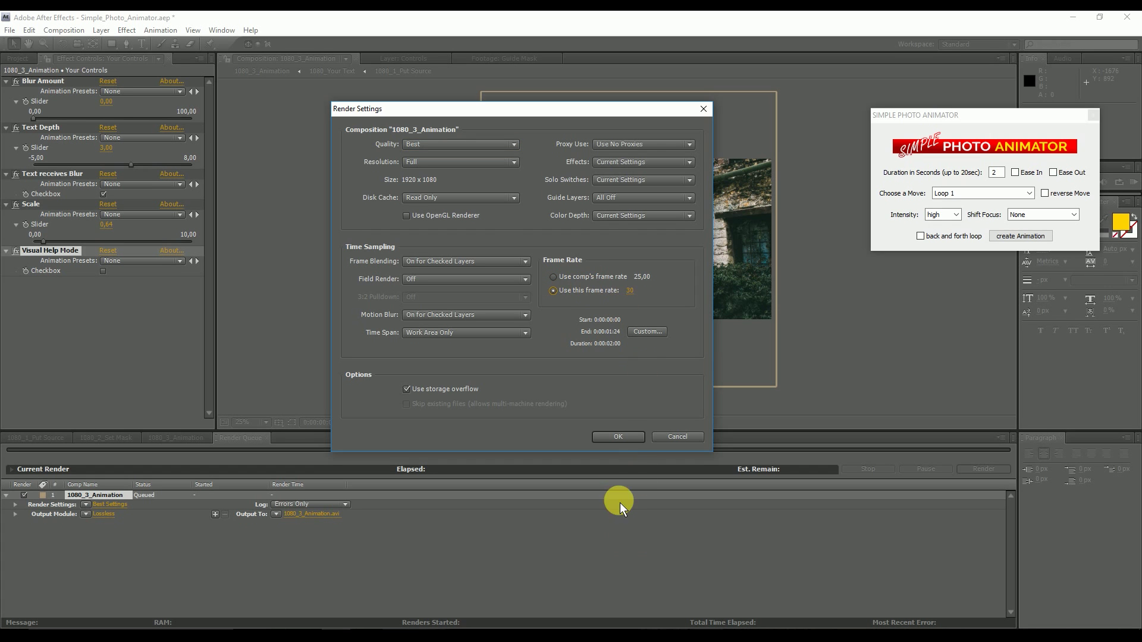
left_click(597, 438)
Step: Set the Output Module to QuickTime Movie with H.264 compression
left_click(104, 515)
left_click(537, 128)
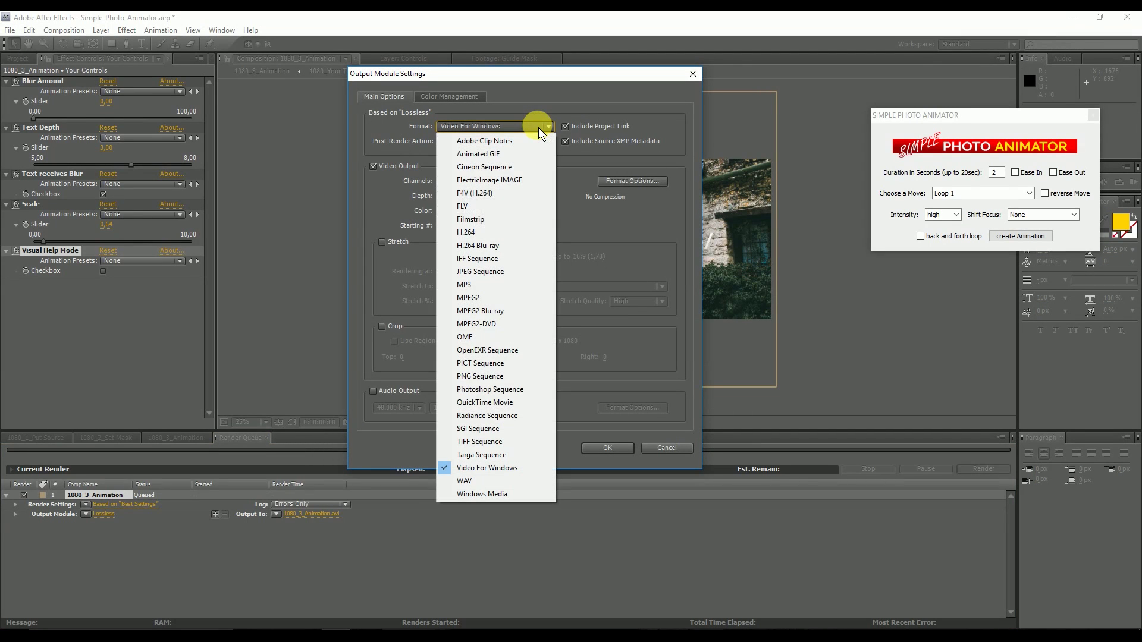
left_click(505, 405)
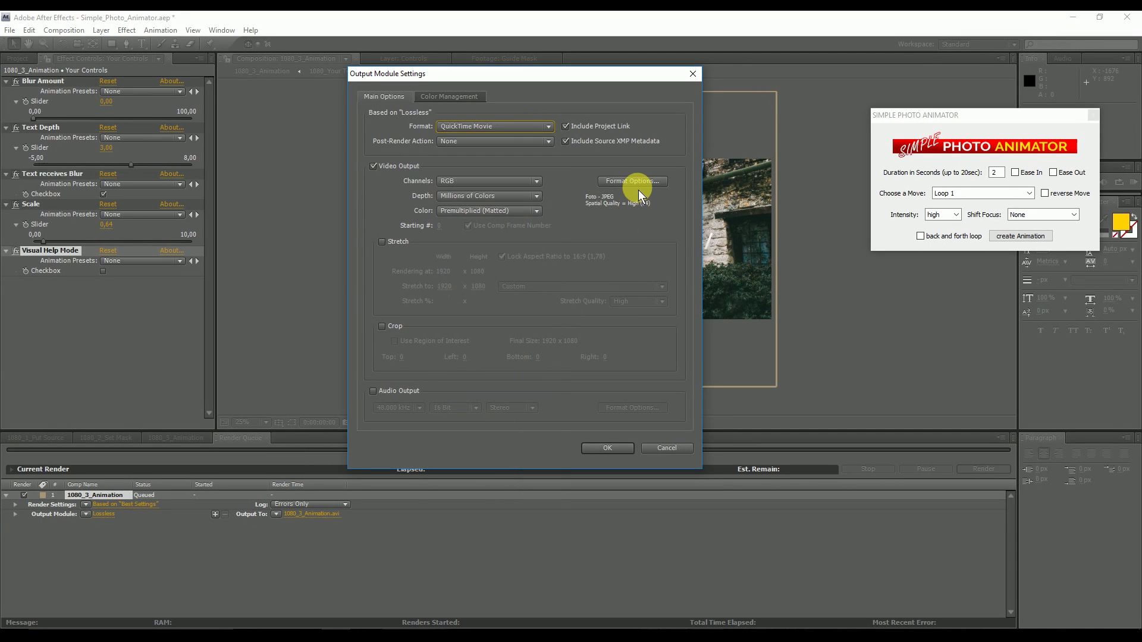
left_click(641, 184)
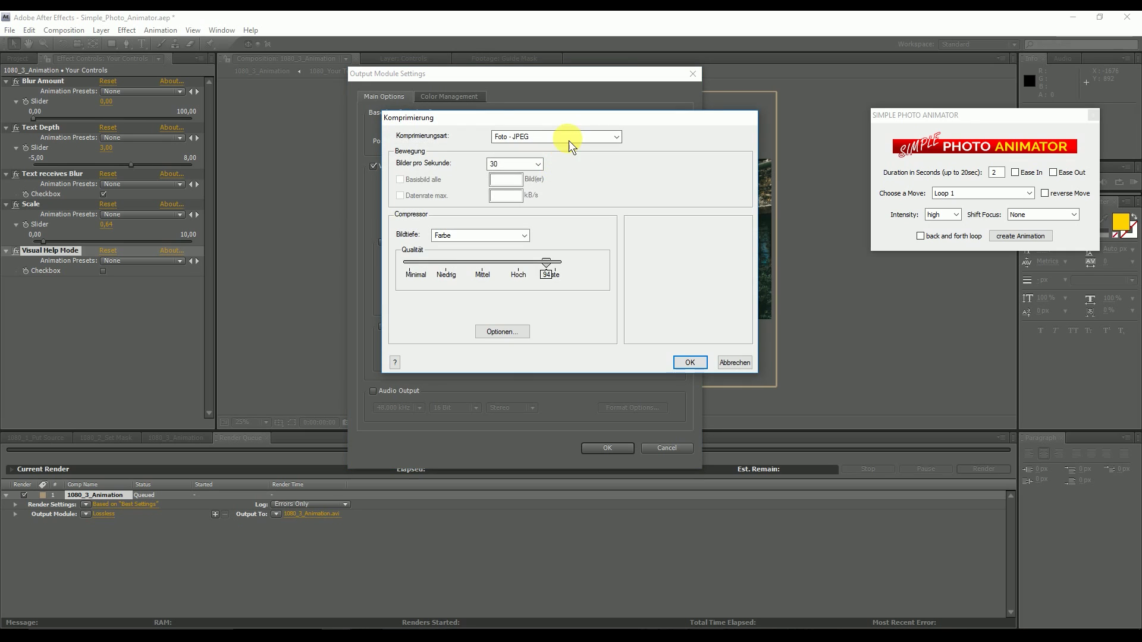
left_click(570, 138)
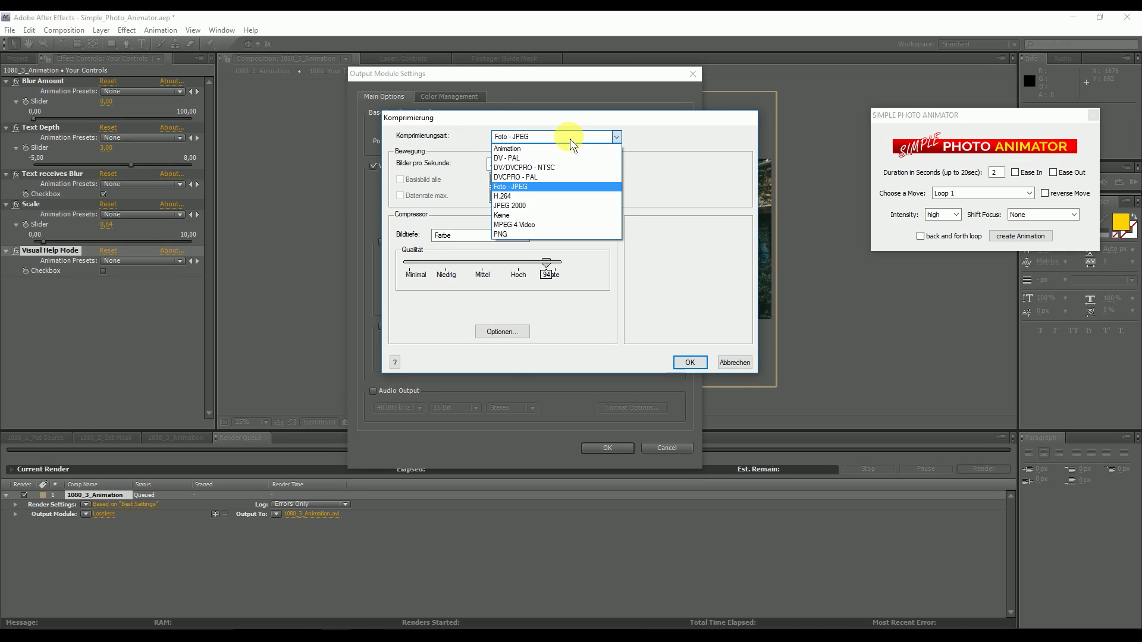
left_click(541, 196)
left_click(683, 365)
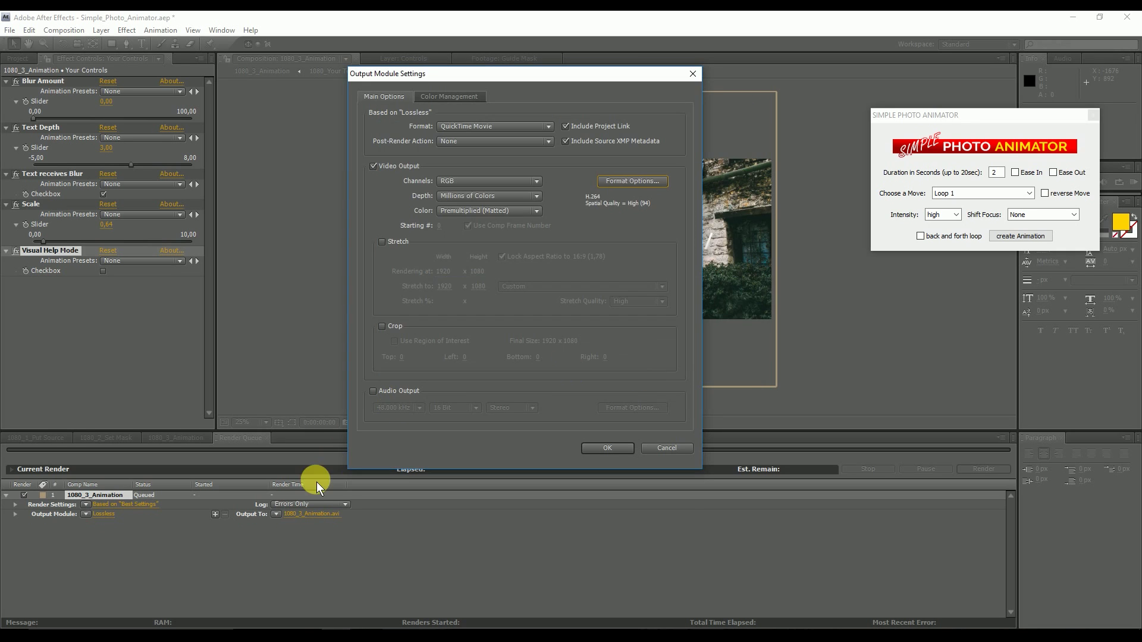
left_click(610, 452)
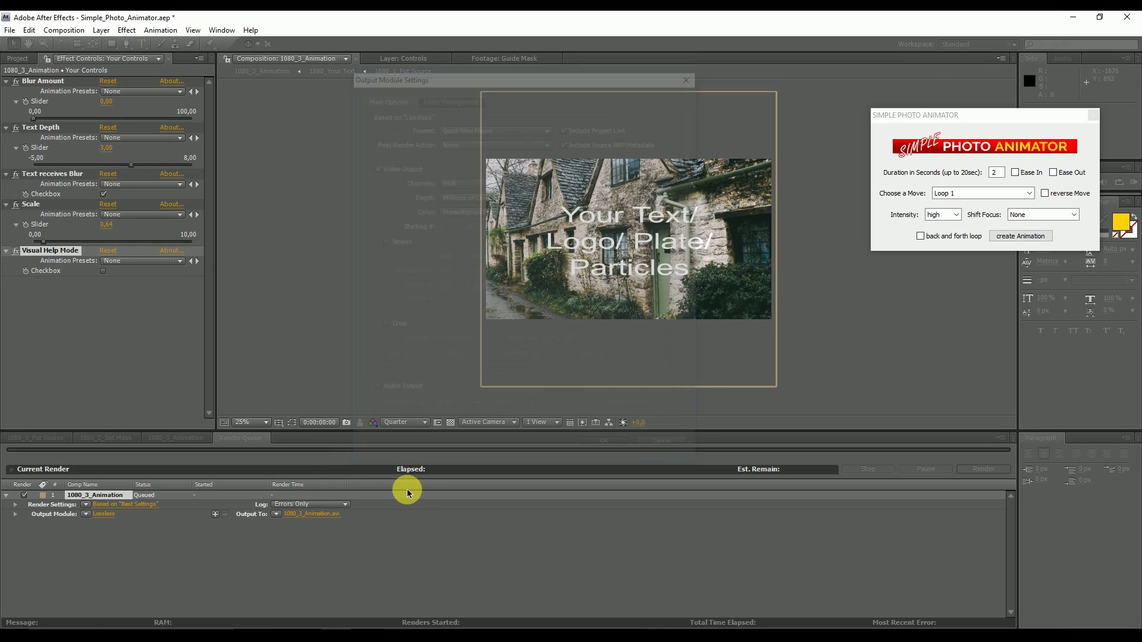
Step: Save the output as animation.mov in the Promo folder and start the render
left_click(331, 513)
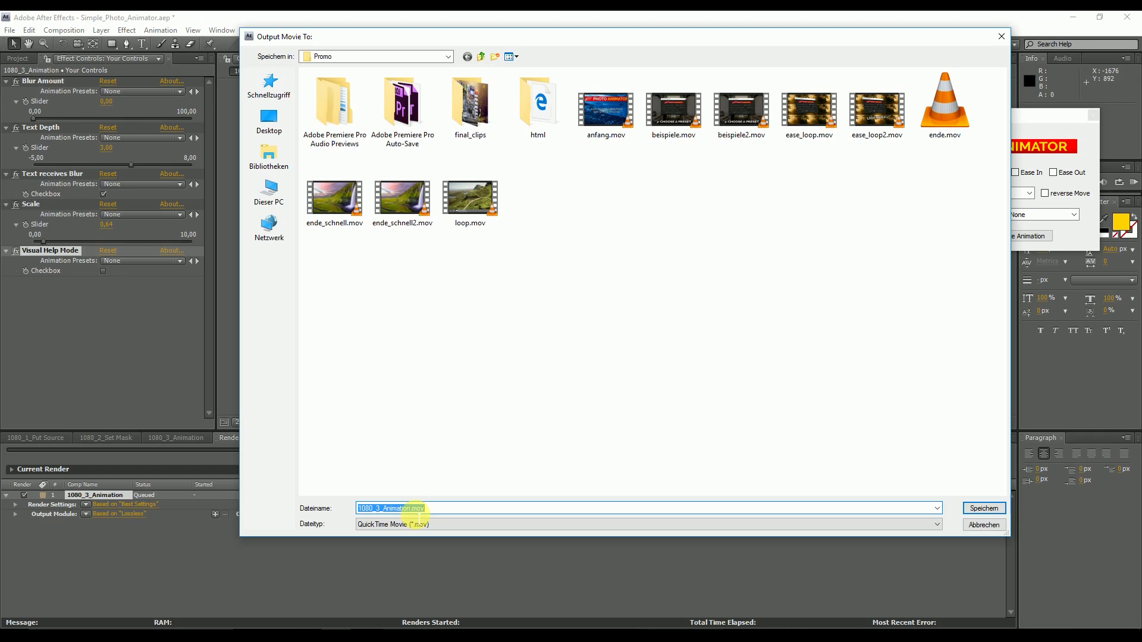
left_click_drag(411, 509, 330, 515)
type("animat")
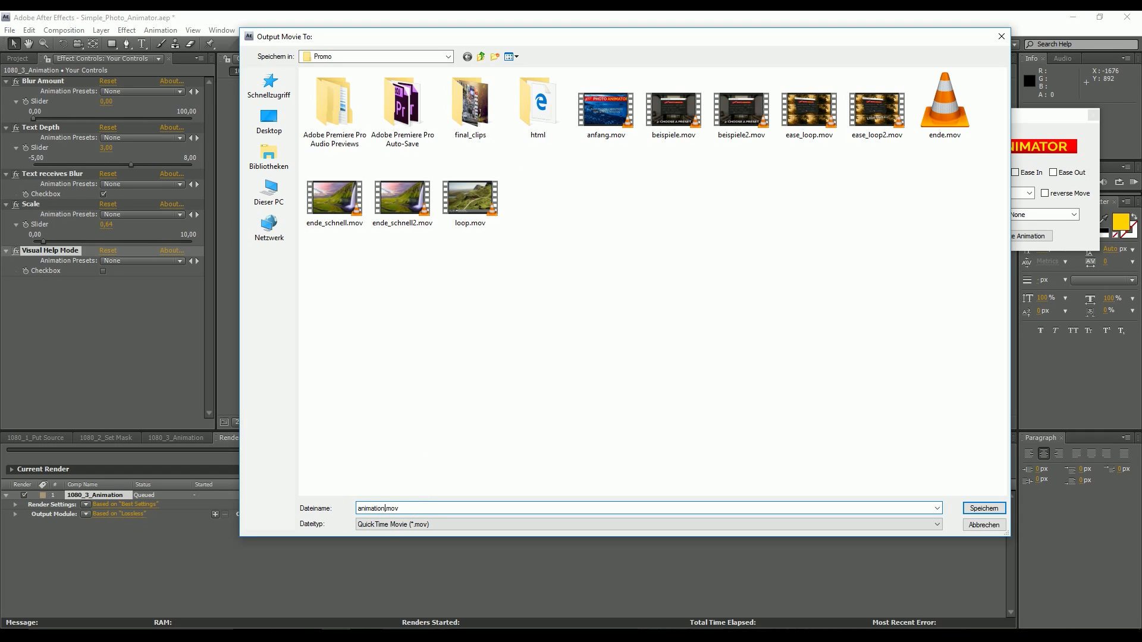
left_click(984, 508)
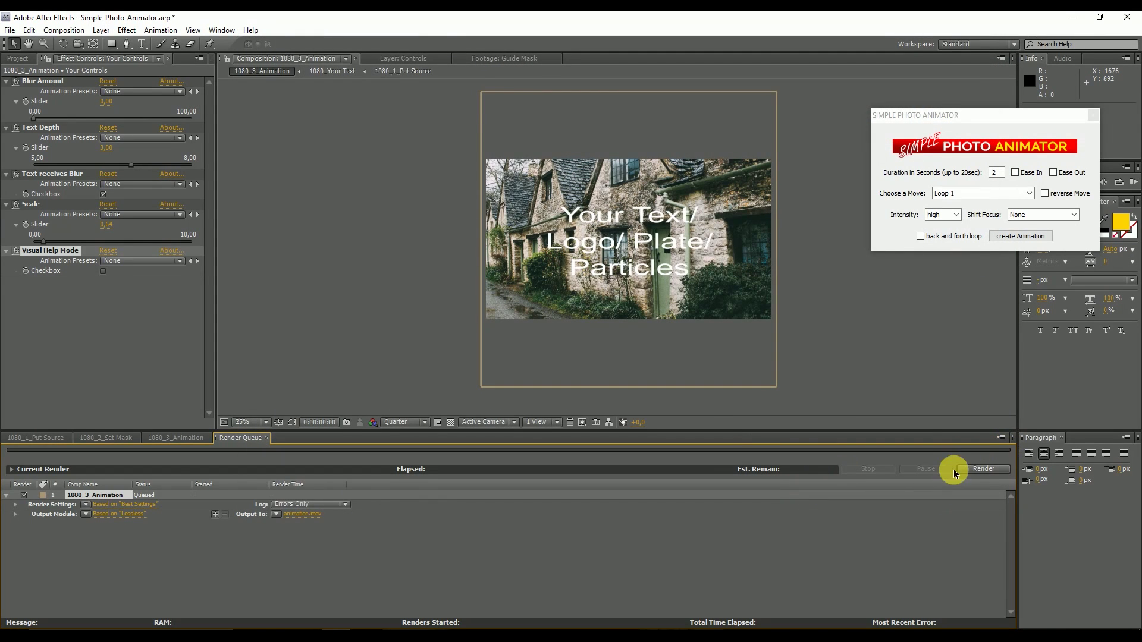
left_click(976, 476)
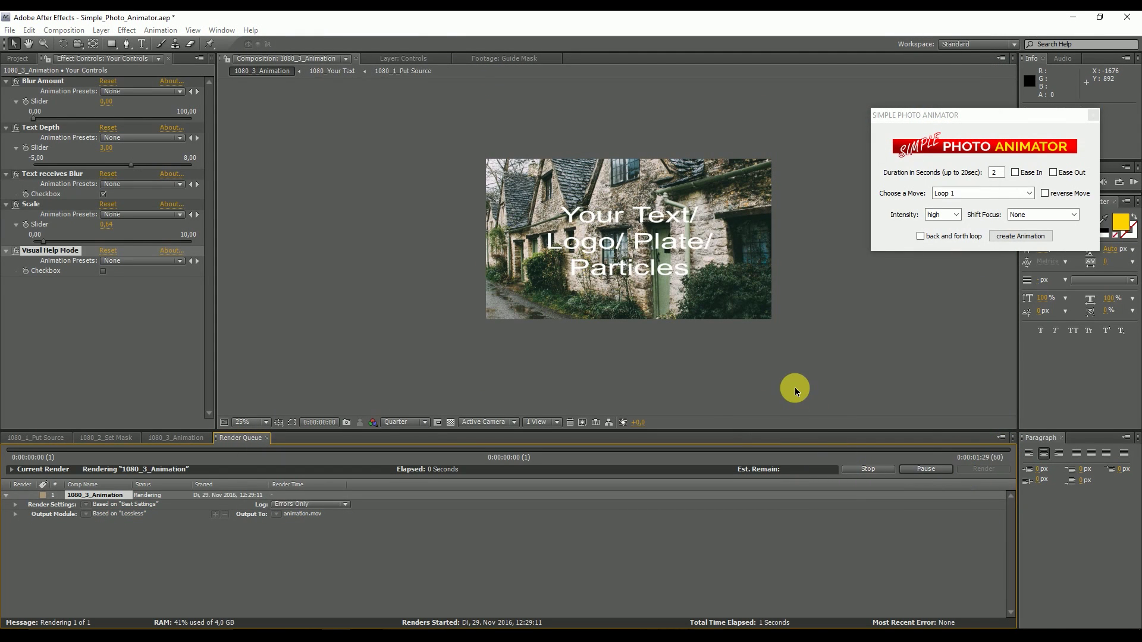